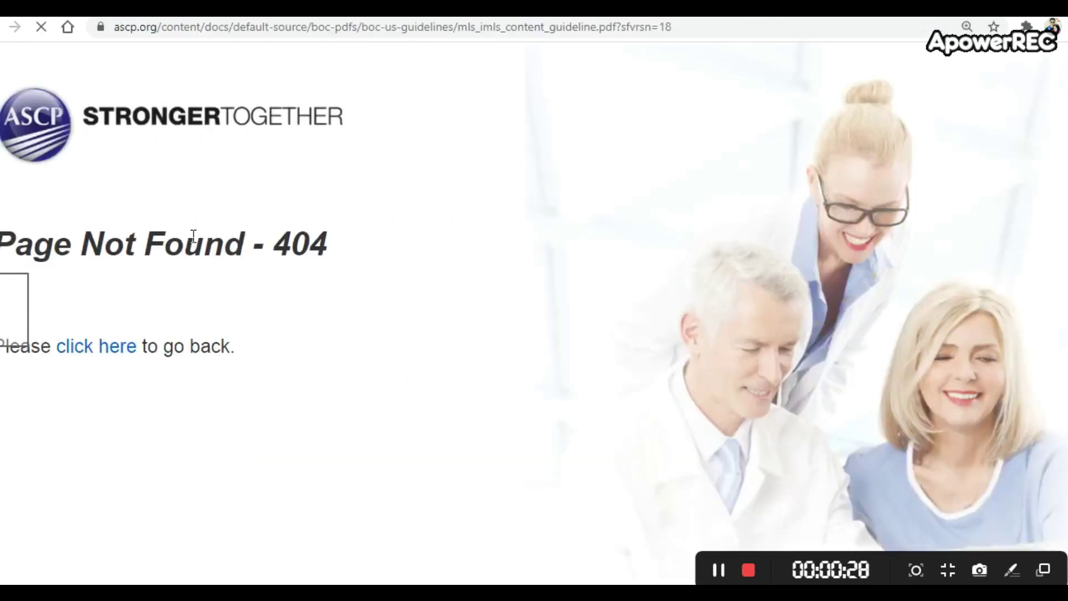
Leave the page-not-found error for the ASCP home page and open the new account registration form from the login page.
{"action": "left_click", "coordinate": [114, 346]}
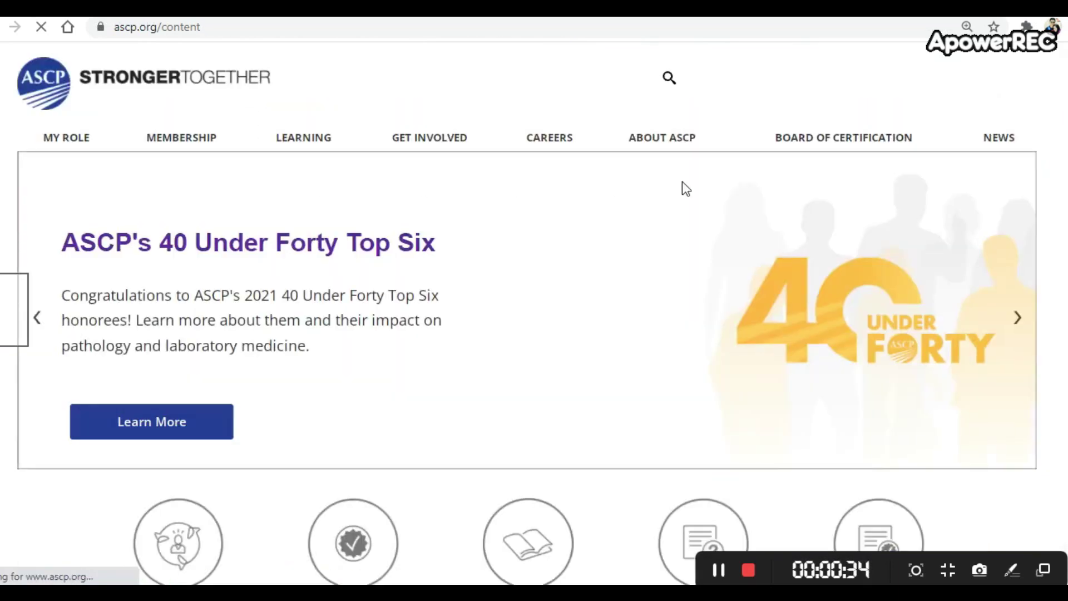
{"action": "scroll", "coordinate": [638, 321], "scroll_direction": "down", "scroll_amount": 8}
{"action": "scroll", "coordinate": [653, 332], "scroll_direction": "up", "scroll_amount": 8}
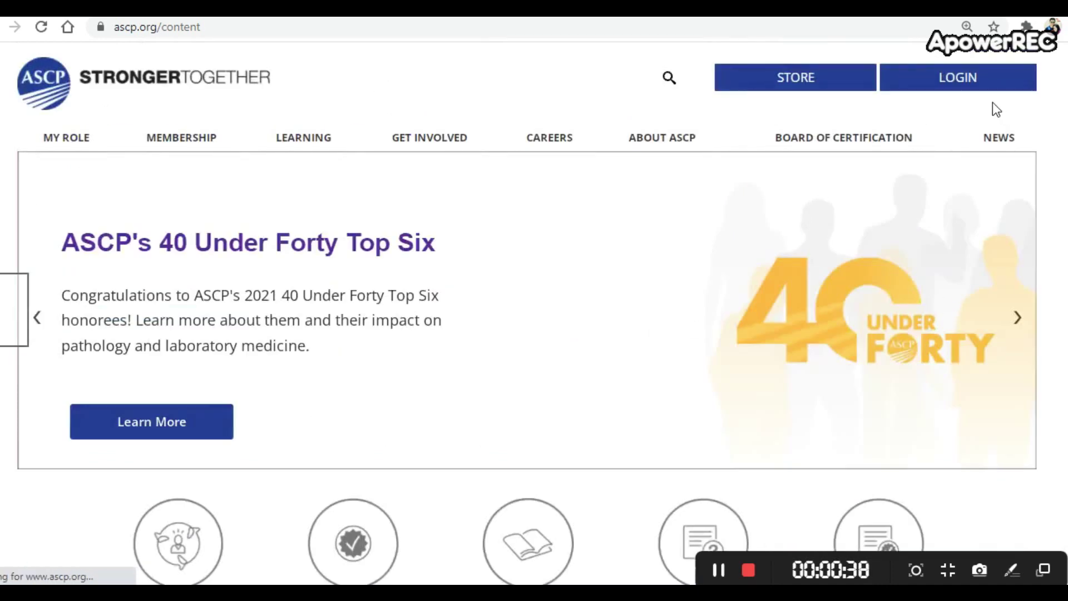
{"action": "left_click", "coordinate": [979, 88]}
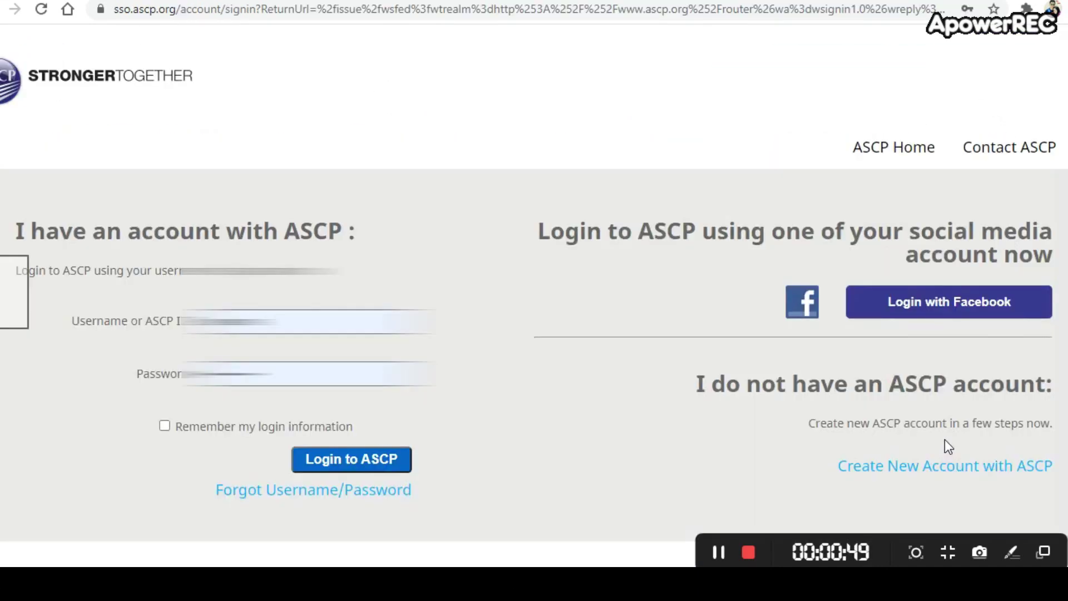
{"action": "left_click", "coordinate": [898, 465]}
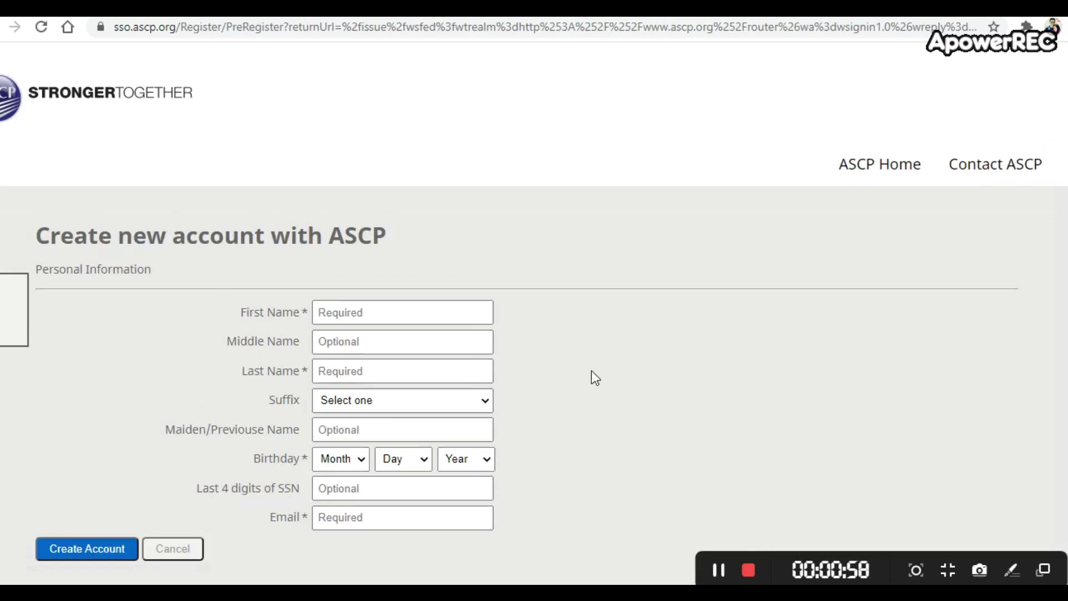
{"action": "scroll", "coordinate": [545, 354], "scroll_direction": "down", "scroll_amount": 1}
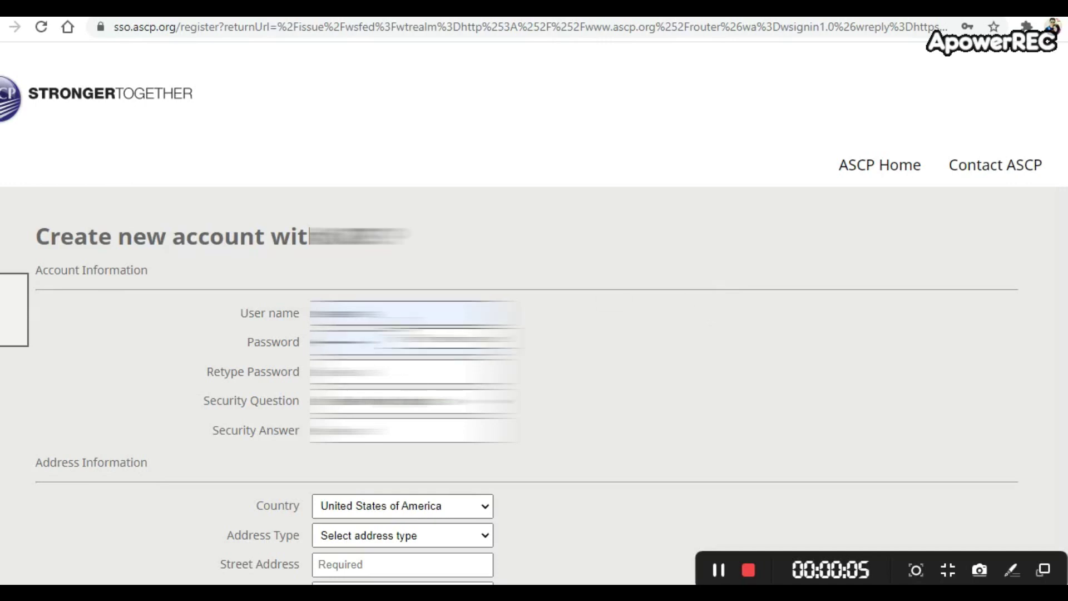
Review the registration form's account, address and demographic fields, checking the user name and password entries.
{"action": "left_click", "coordinate": [258, 320]}
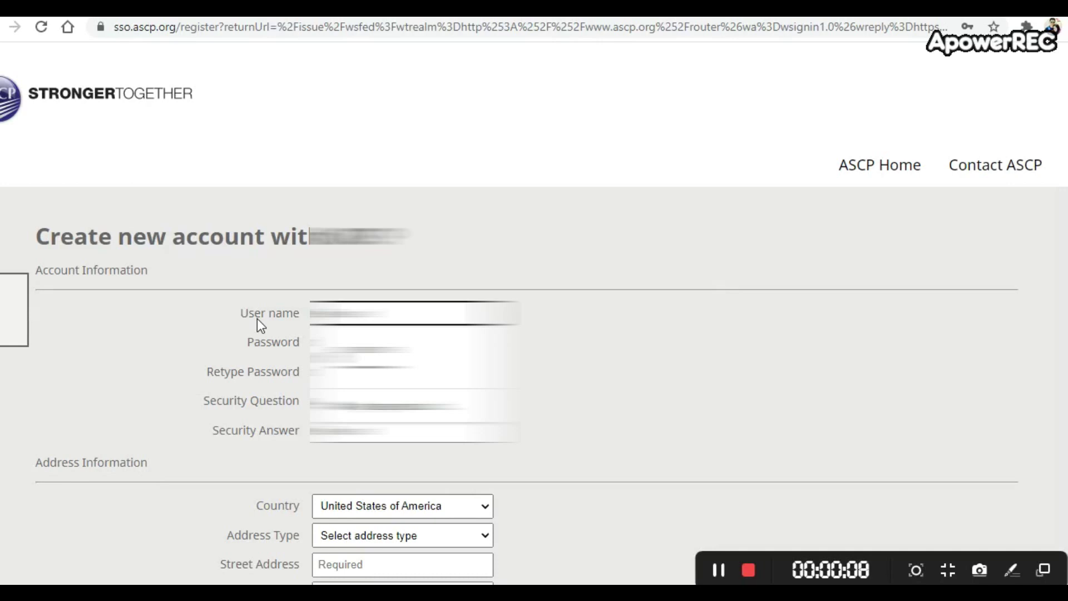
{"action": "key", "text": "Tab"}
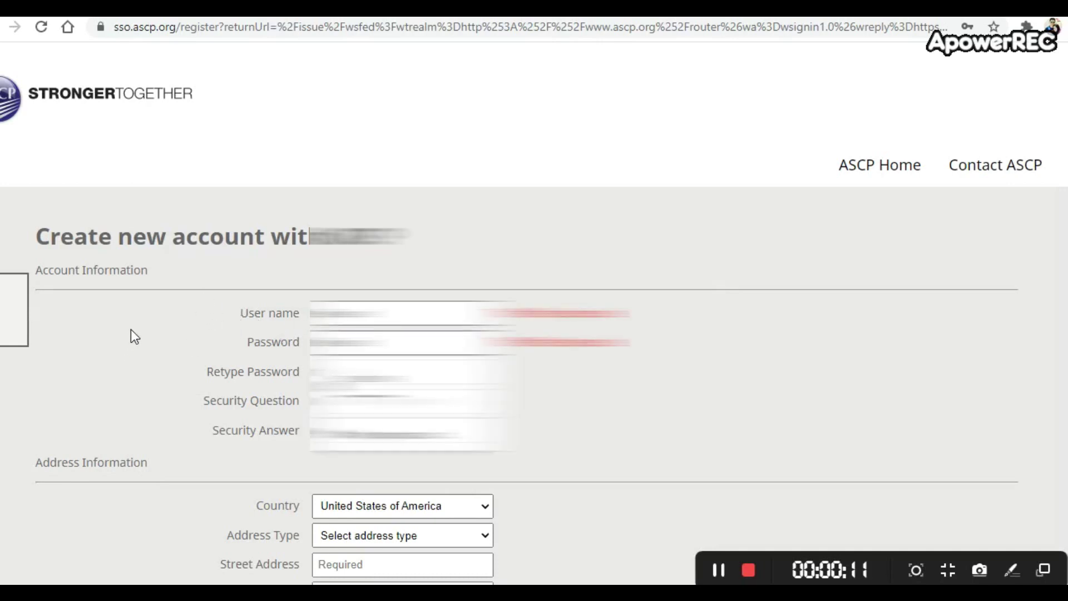
{"action": "scroll", "coordinate": [255, 360], "scroll_direction": "down", "scroll_amount": 10}
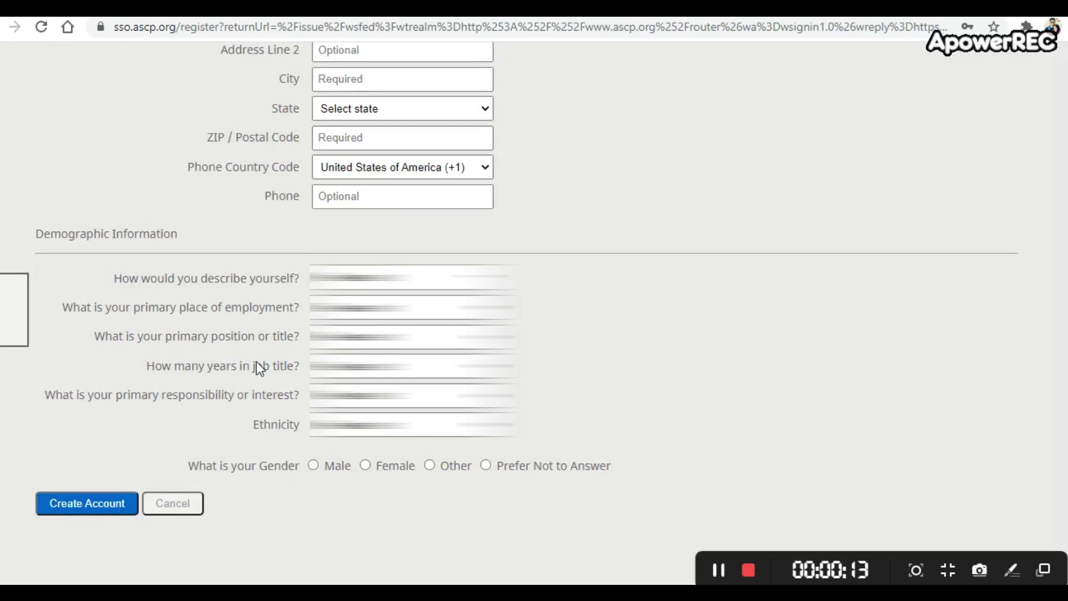
{"action": "scroll", "coordinate": [259, 368], "scroll_direction": "up", "scroll_amount": 10}
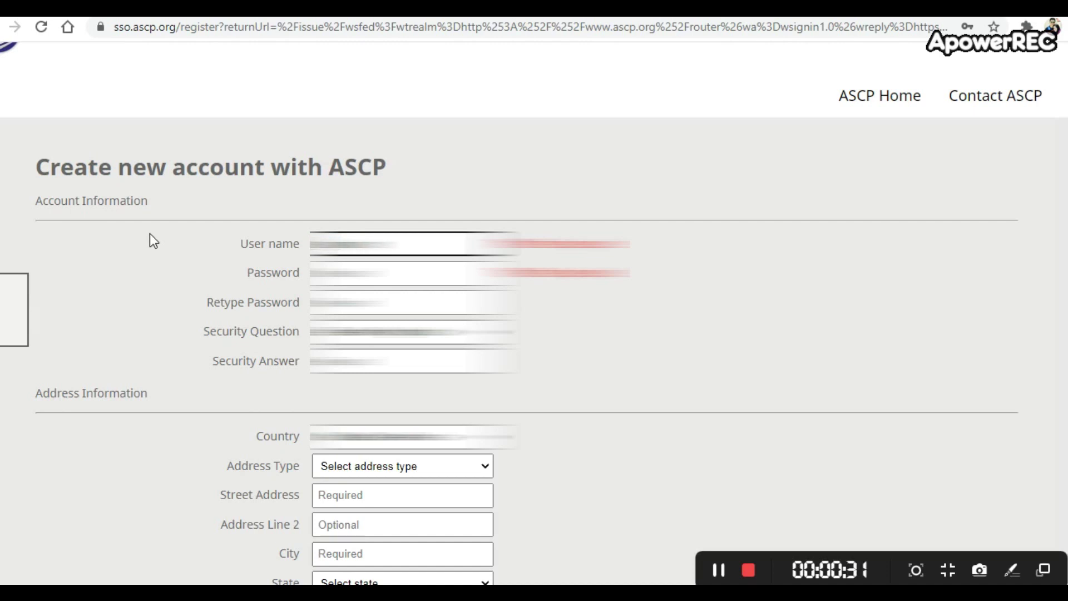
{"action": "left_click", "coordinate": [334, 272]}
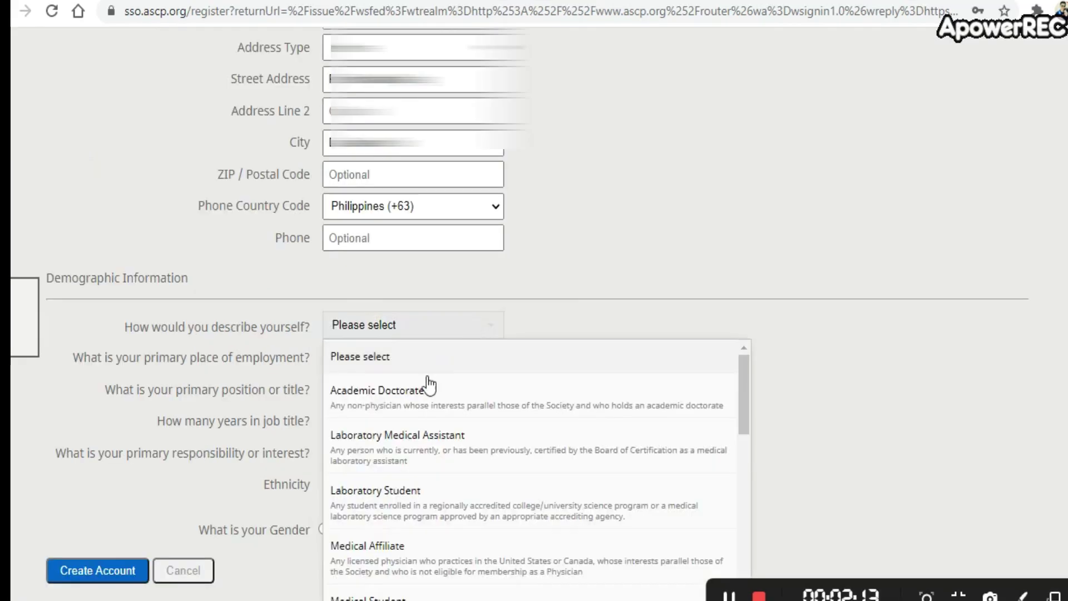
Answer "How would you describe yourself?" in the demographic information with Technologist/MLS.
{"action": "scroll", "coordinate": [492, 428], "scroll_direction": "down", "scroll_amount": 4}
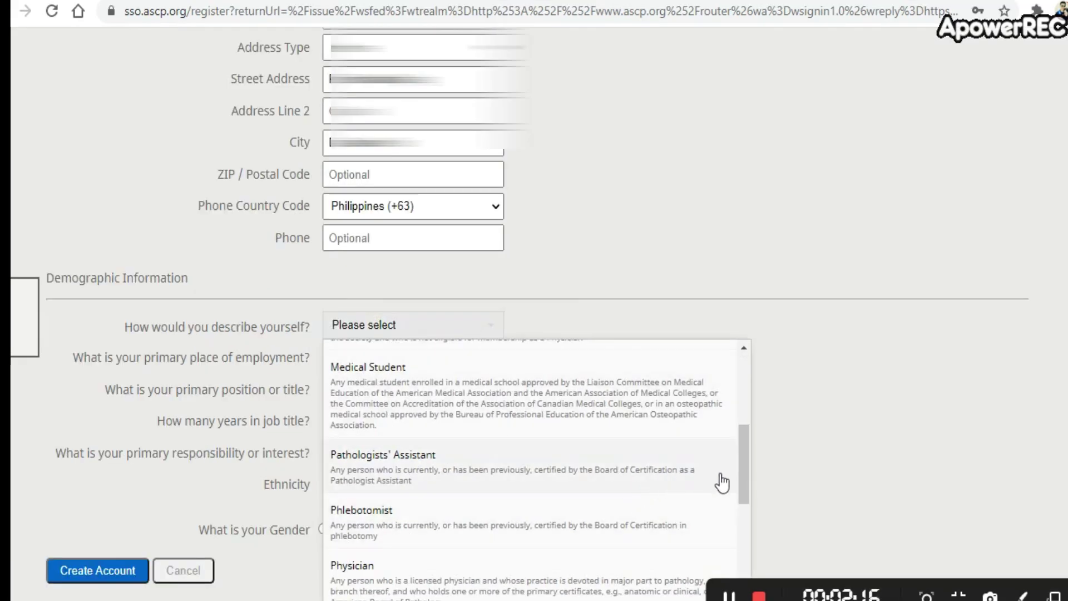
{"action": "scroll", "coordinate": [732, 481], "scroll_direction": "up", "scroll_amount": 5}
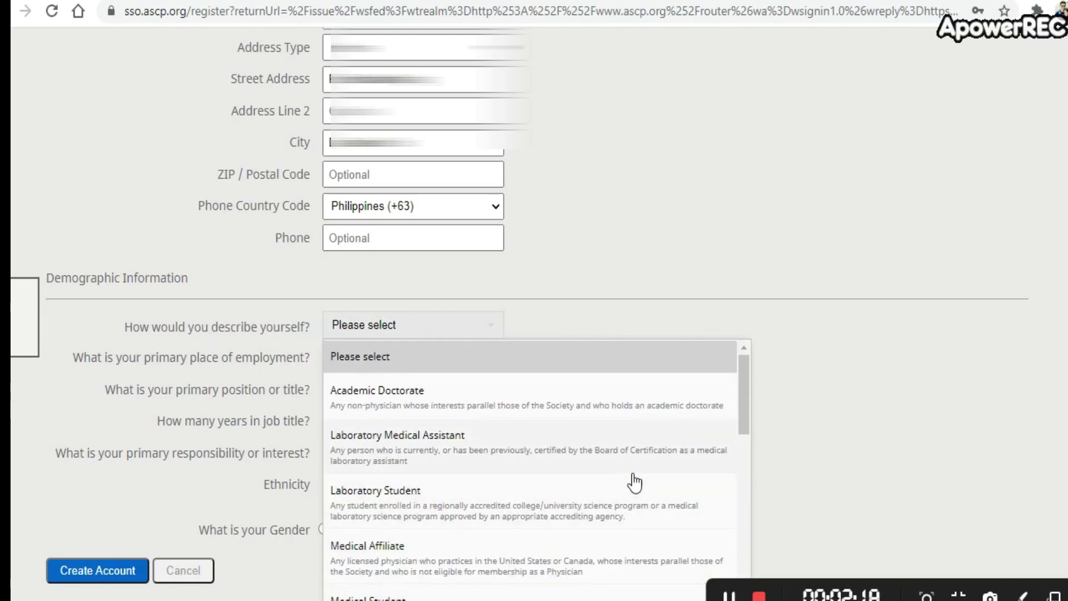
{"action": "scroll", "coordinate": [725, 462], "scroll_direction": "down", "scroll_amount": 5}
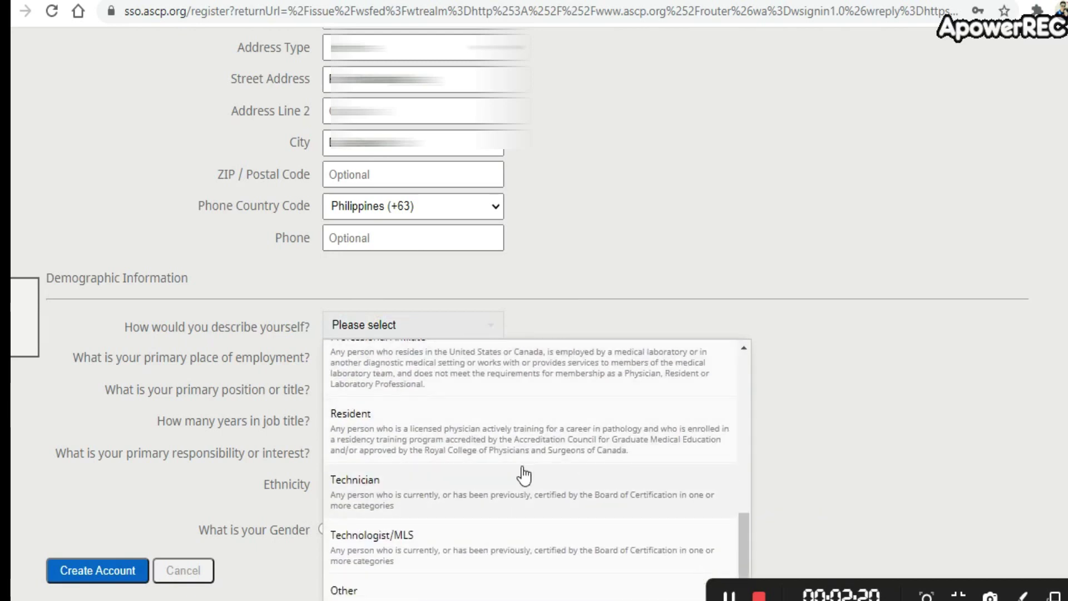
{"action": "scroll", "coordinate": [520, 476], "scroll_direction": "down", "scroll_amount": 1}
{"action": "left_click", "coordinate": [439, 508]}
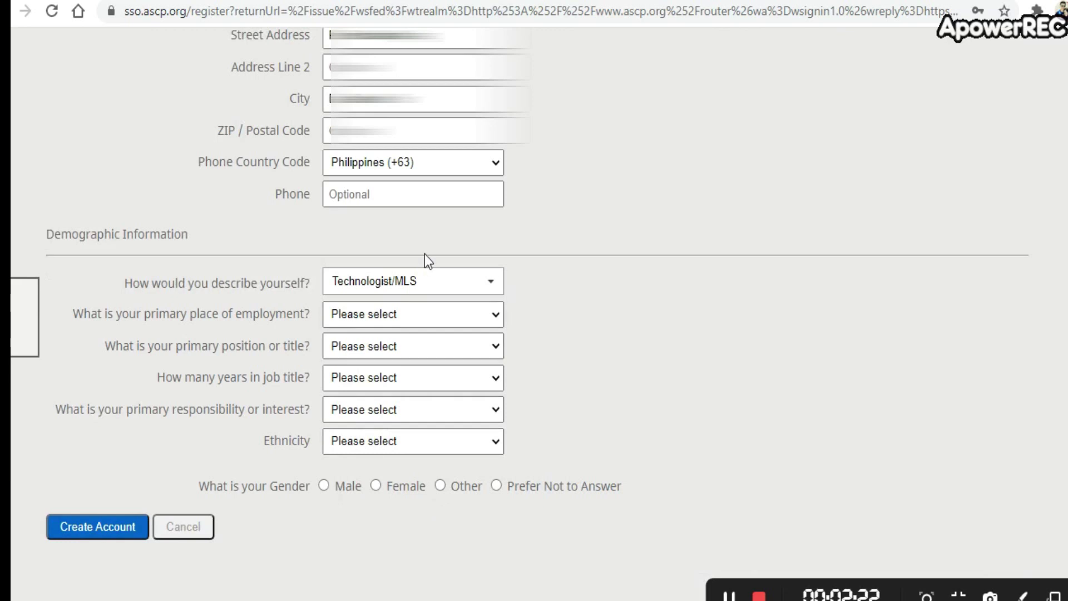
Look through the available answers for the primary place of employment.
{"action": "left_click", "coordinate": [497, 316]}
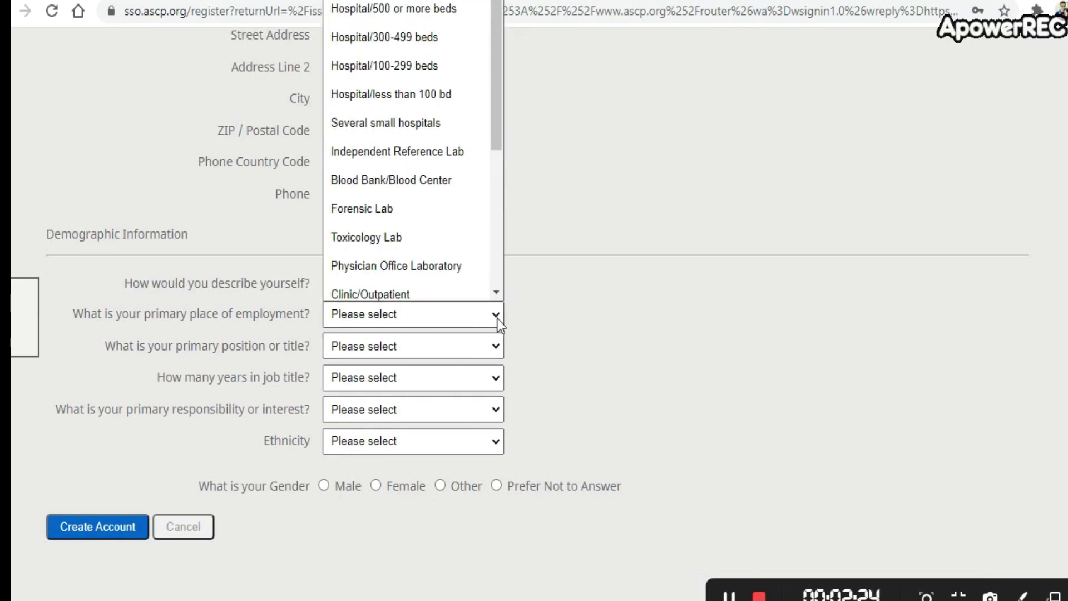
{"action": "scroll", "coordinate": [479, 119], "scroll_direction": "down", "scroll_amount": 1}
{"action": "scroll", "coordinate": [495, 131], "scroll_direction": "up", "scroll_amount": 1}
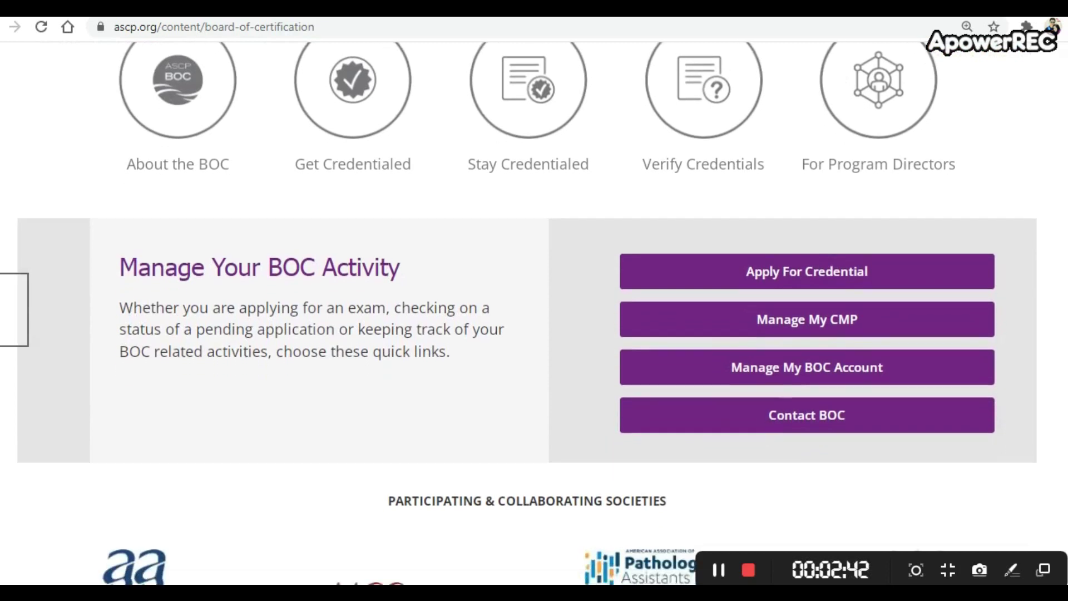
Open Apply For Credential from the Board of Certification page and read the new applicant instructions and application process.
{"action": "scroll", "coordinate": [527, 314], "scroll_direction": "down", "scroll_amount": 8}
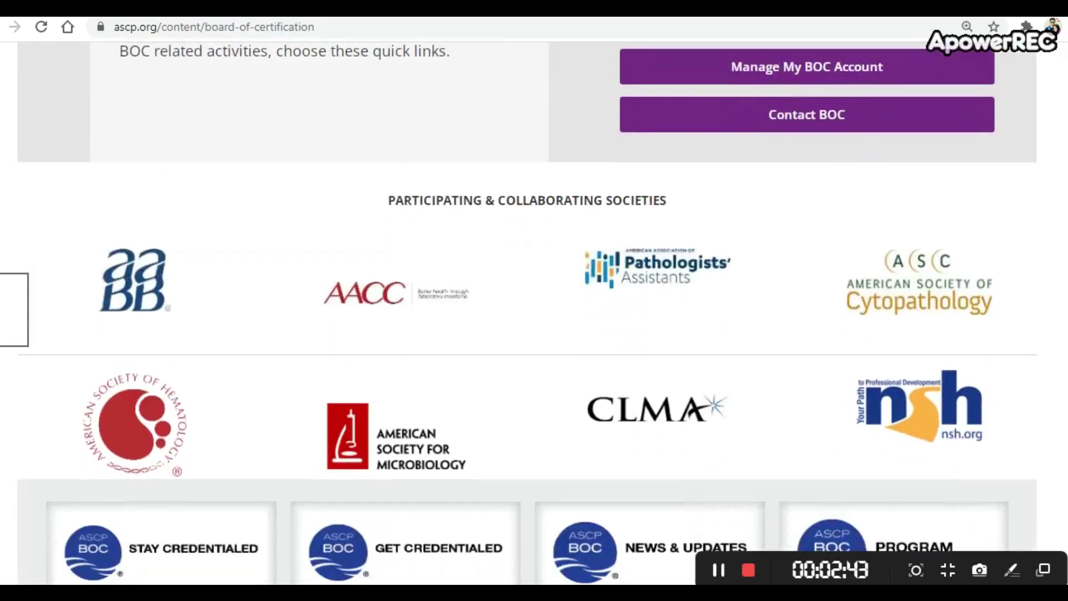
{"action": "scroll", "coordinate": [526, 313], "scroll_direction": "down", "scroll_amount": 2}
{"action": "scroll", "coordinate": [526, 314], "scroll_direction": "up", "scroll_amount": 5}
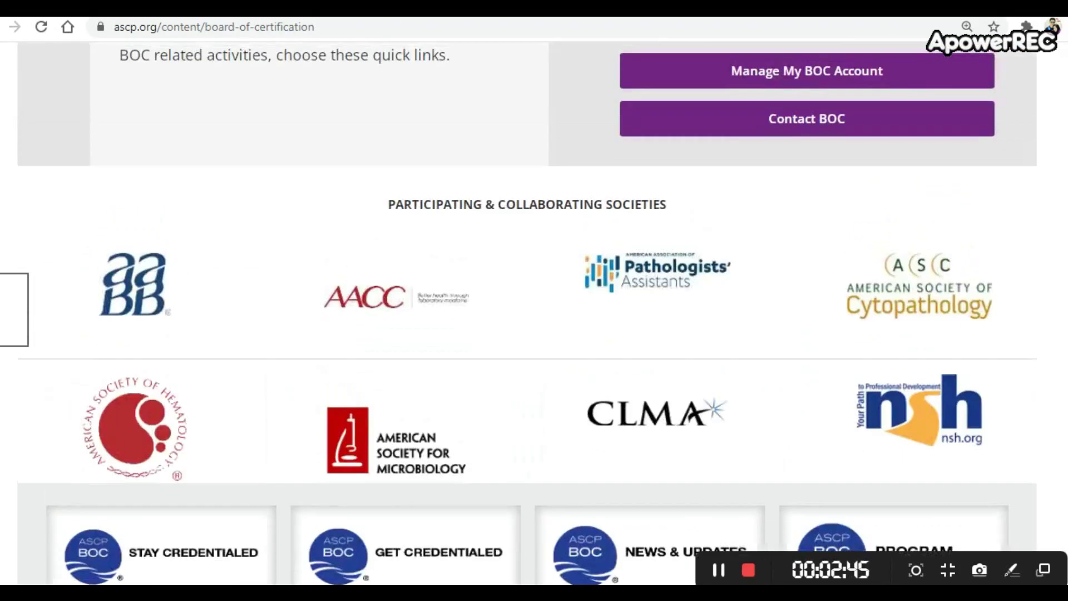
{"action": "scroll", "coordinate": [526, 313], "scroll_direction": "up", "scroll_amount": 5}
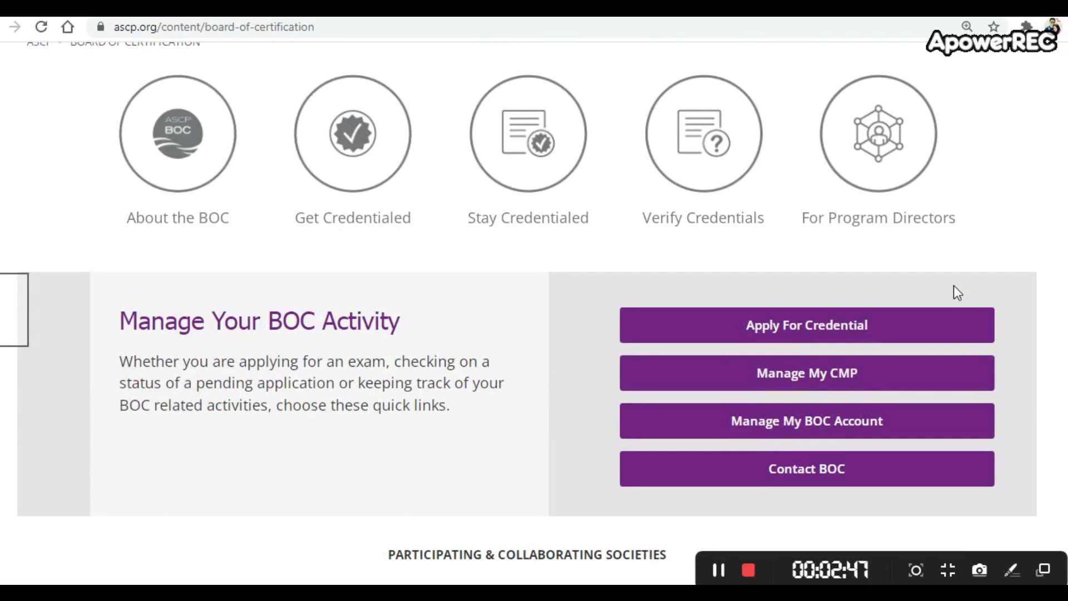
{"action": "left_click", "coordinate": [851, 328]}
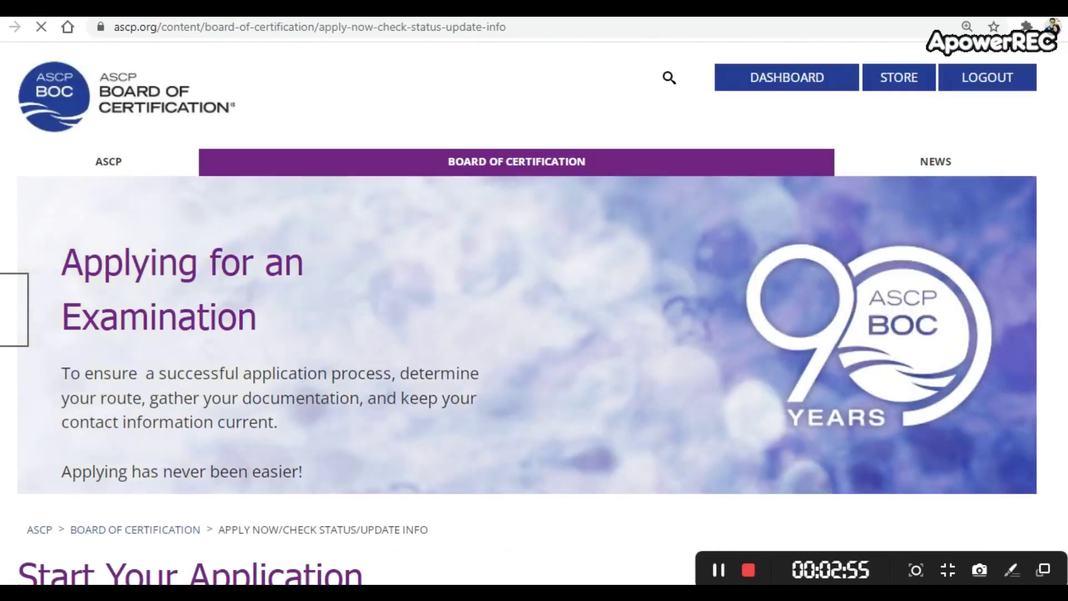
{"action": "scroll", "coordinate": [527, 314], "scroll_direction": "down", "scroll_amount": 3}
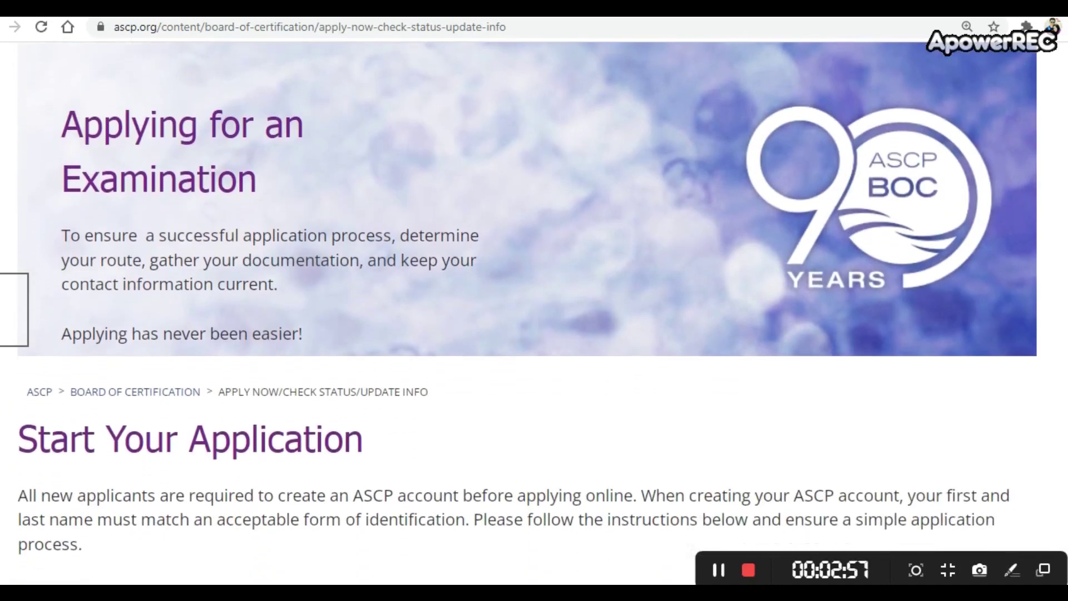
{"action": "scroll", "coordinate": [527, 314], "scroll_direction": "down", "scroll_amount": 15}
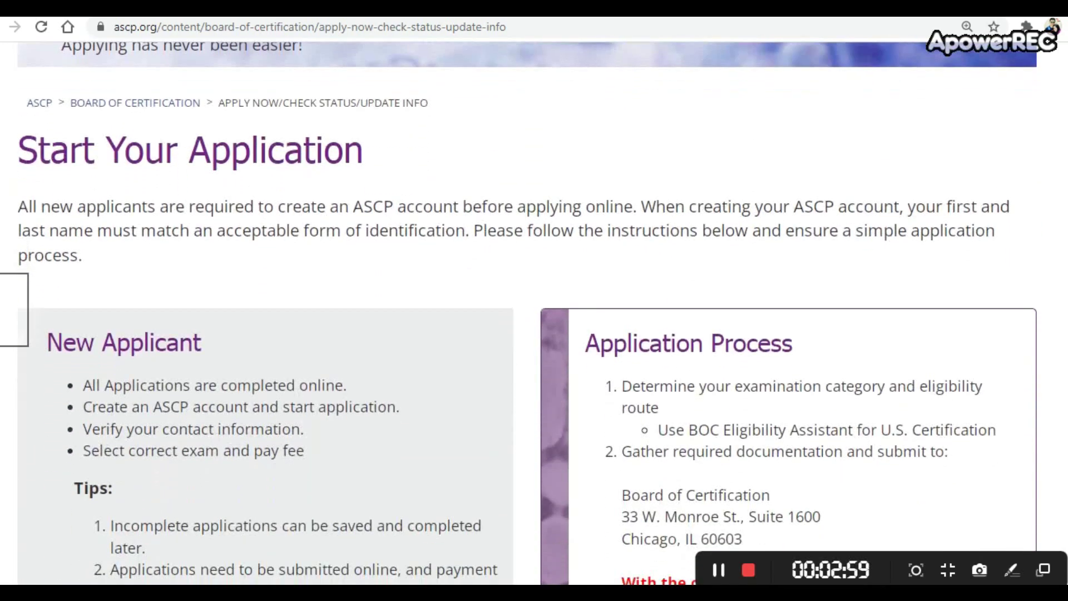
{"action": "scroll", "coordinate": [851, 382], "scroll_direction": "down", "scroll_amount": 2}
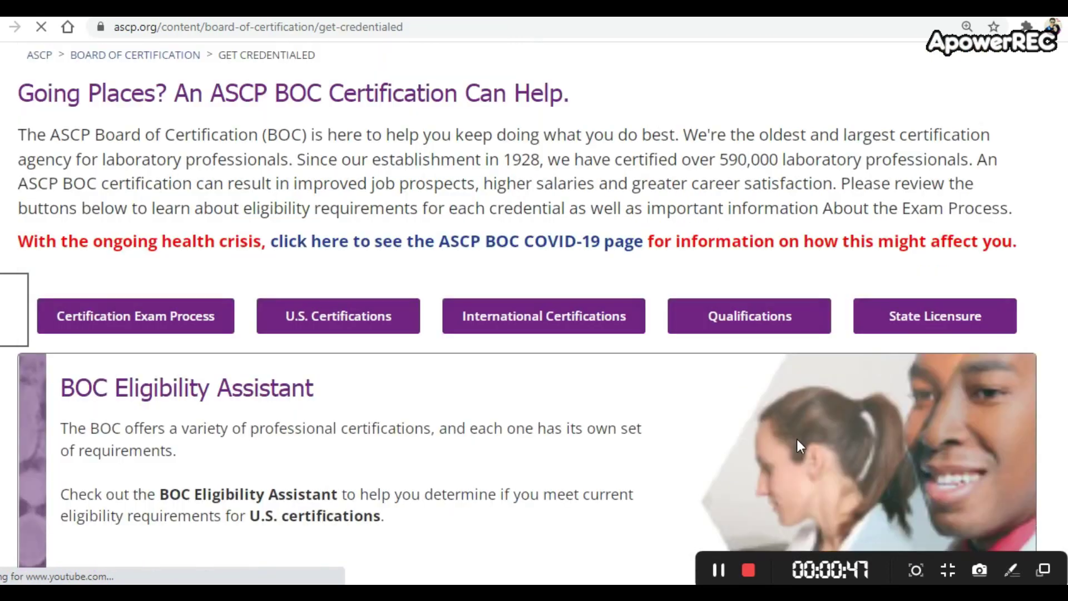
Show the International Certifications on the Get Credentialed page and expand the MLS certification details.
{"action": "scroll", "coordinate": [796, 439], "scroll_direction": "down", "scroll_amount": 9}
{"action": "scroll", "coordinate": [835, 478], "scroll_direction": "up", "scroll_amount": 8}
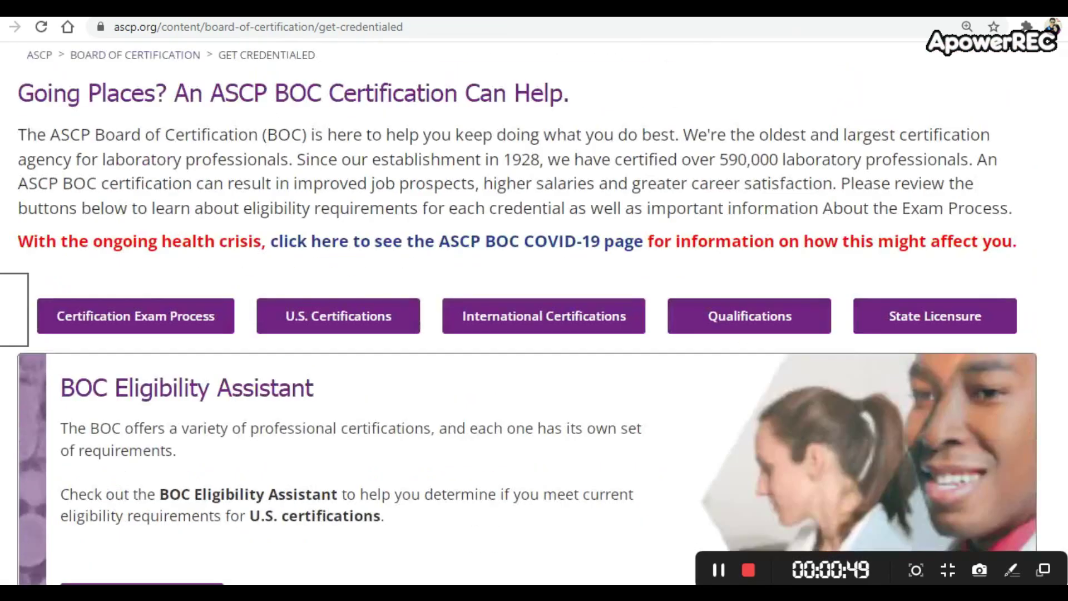
{"action": "left_click", "coordinate": [581, 316]}
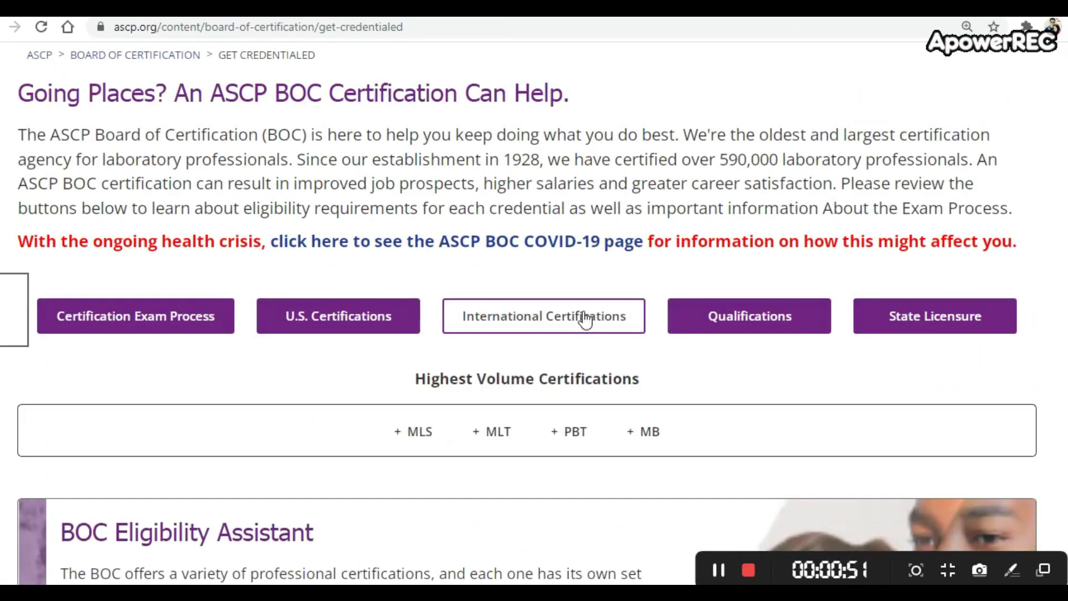
{"action": "left_click", "coordinate": [410, 417]}
{"action": "scroll", "coordinate": [407, 424], "scroll_direction": "down", "scroll_amount": 8}
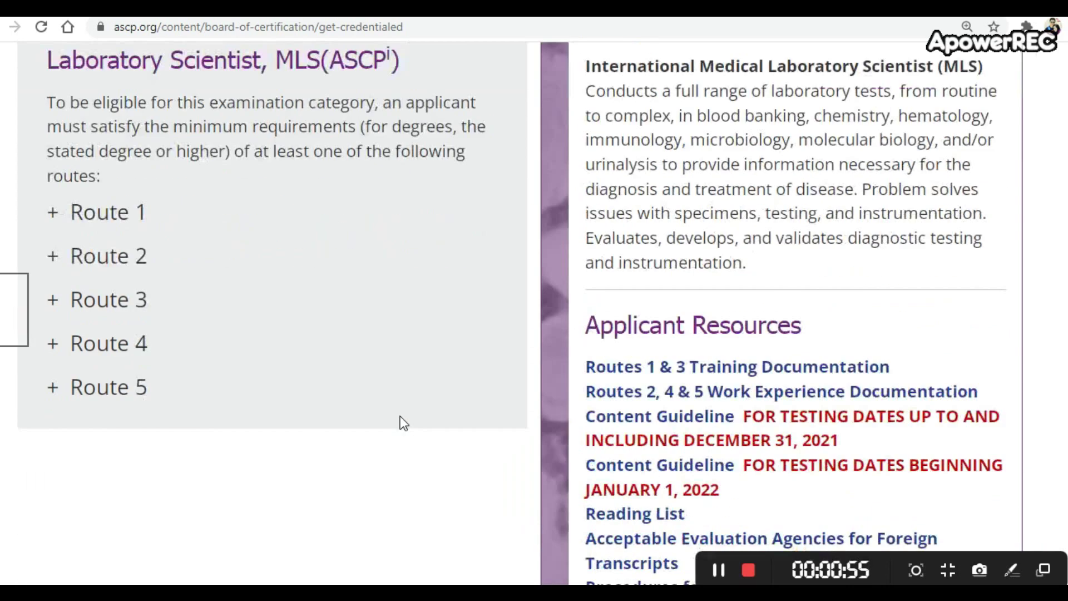
Expand Routes 1 to 5 of the international MLS(ASCPi) eligibility requirements and examine the education, training and experience each demands.
{"action": "left_click", "coordinate": [64, 214]}
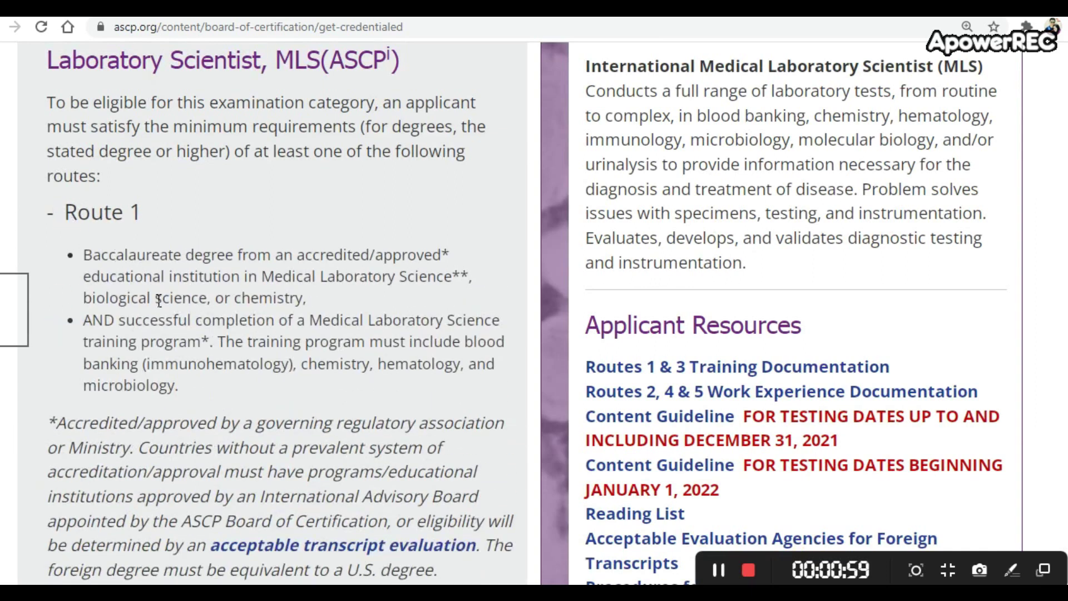
{"action": "scroll", "coordinate": [181, 377], "scroll_direction": "down", "scroll_amount": 8}
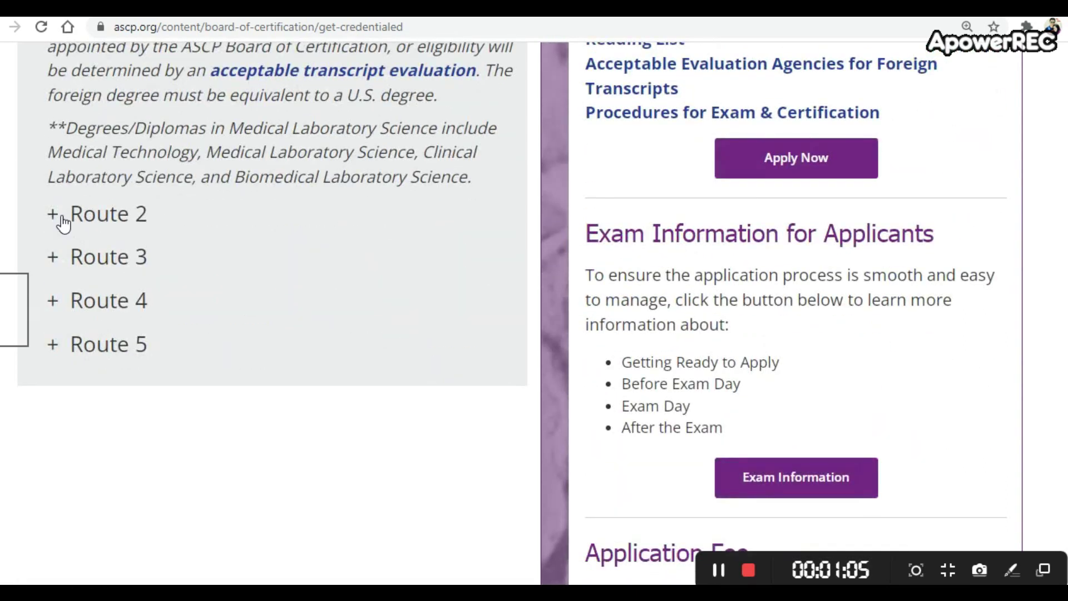
{"action": "left_click", "coordinate": [62, 222]}
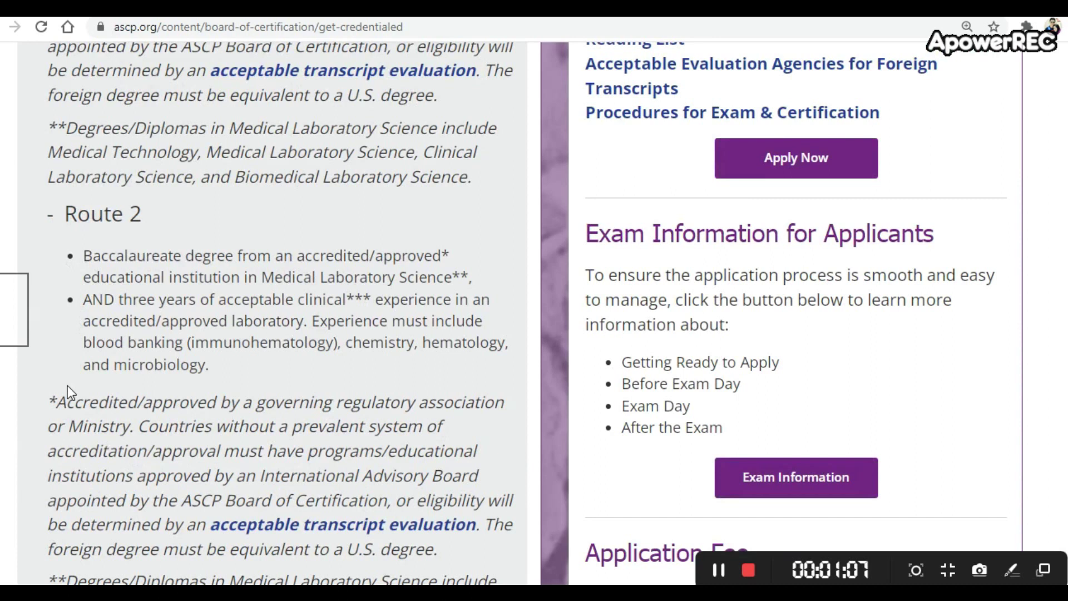
{"action": "scroll", "coordinate": [68, 385], "scroll_direction": "down", "scroll_amount": 6}
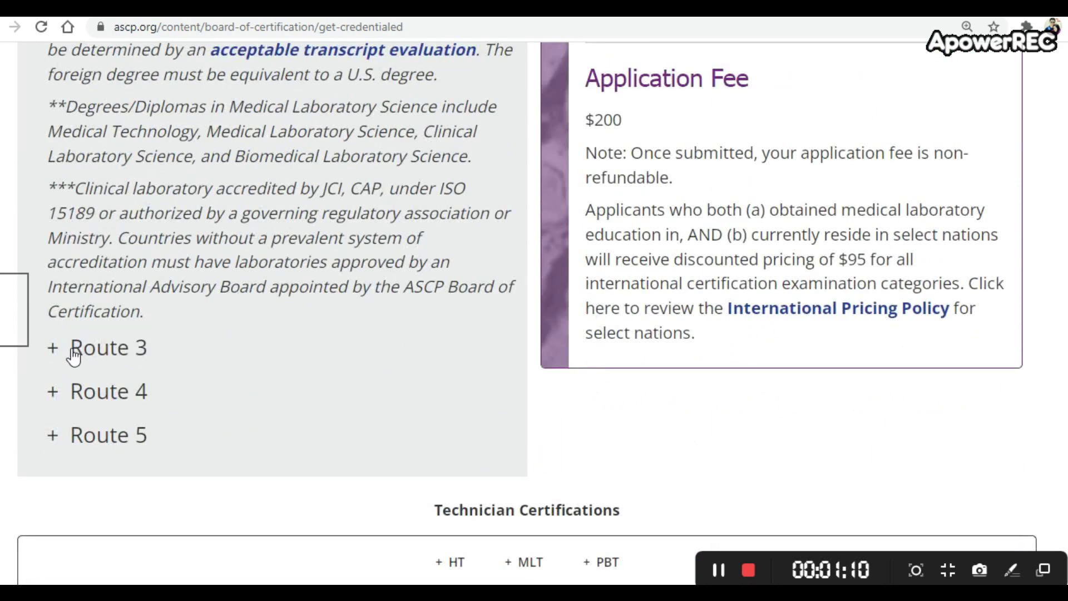
{"action": "left_click", "coordinate": [74, 352]}
{"action": "scroll", "coordinate": [93, 381], "scroll_direction": "down", "scroll_amount": 2}
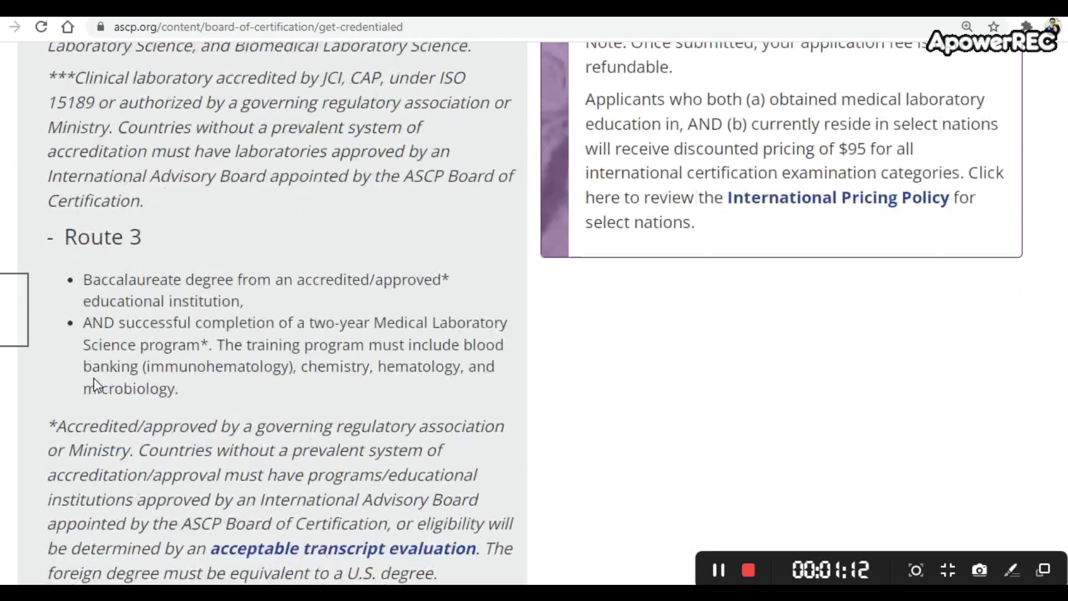
{"action": "scroll", "coordinate": [94, 383], "scroll_direction": "down", "scroll_amount": 5}
{"action": "left_click", "coordinate": [64, 245]}
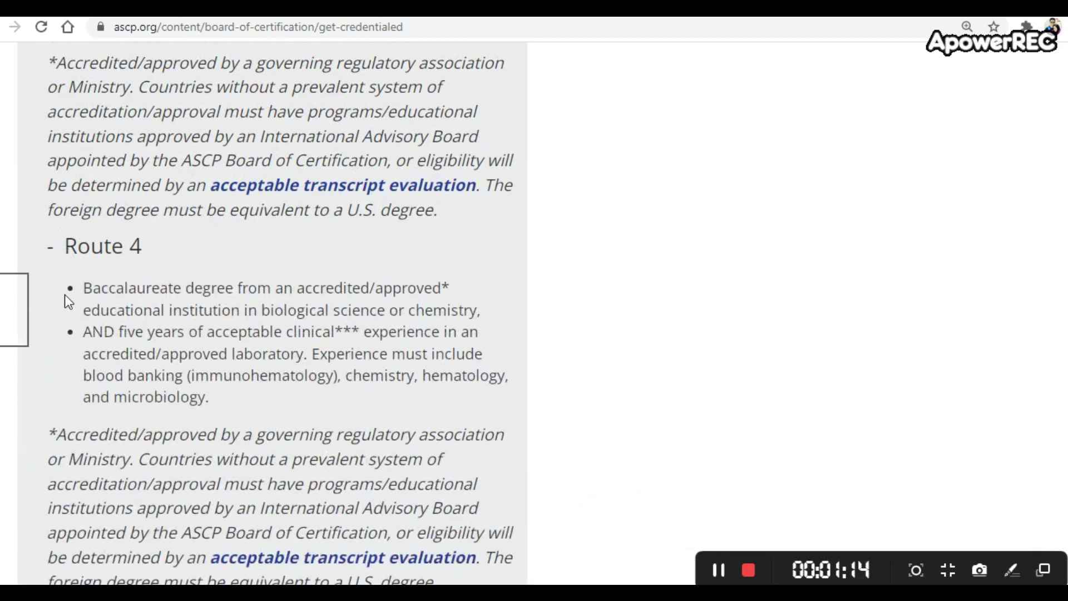
{"action": "scroll", "coordinate": [81, 361], "scroll_direction": "down", "scroll_amount": 6}
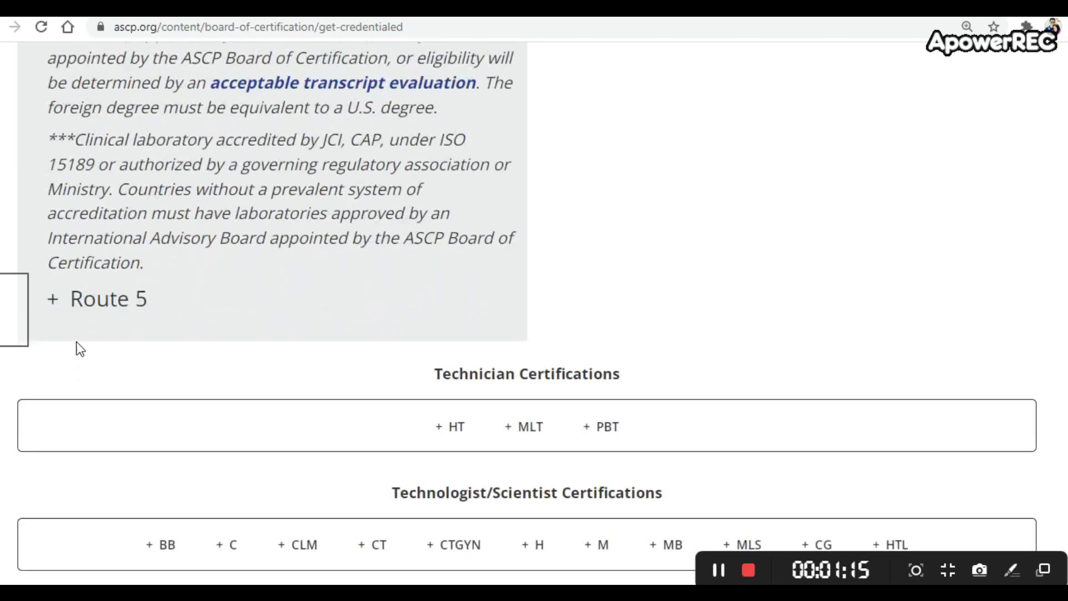
{"action": "left_click", "coordinate": [67, 301]}
{"action": "scroll", "coordinate": [115, 336], "scroll_direction": "up", "scroll_amount": 15}
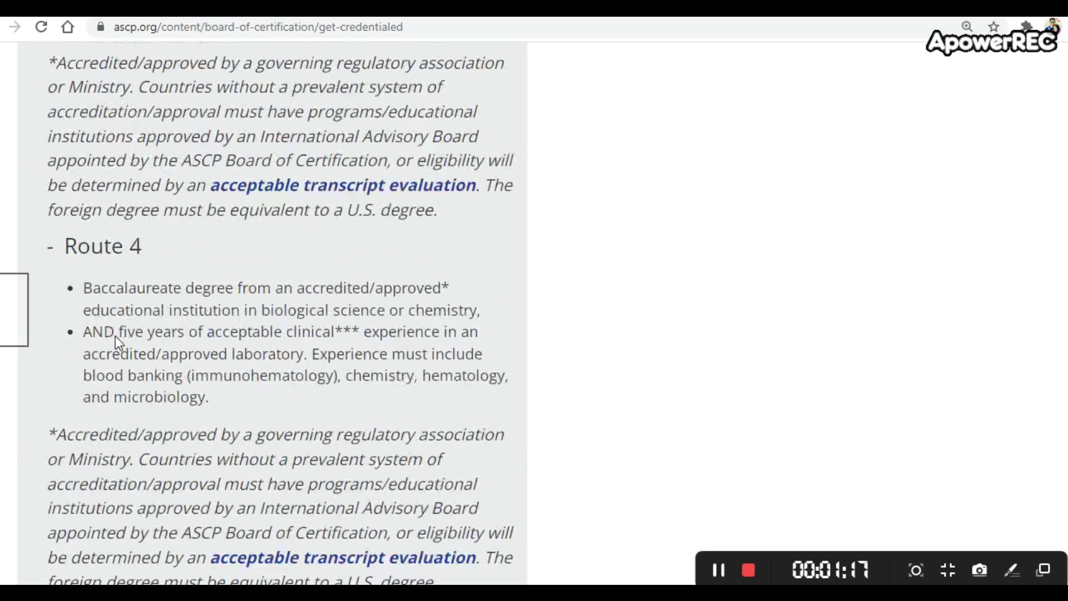
{"action": "scroll", "coordinate": [164, 293], "scroll_direction": "up", "scroll_amount": 8}
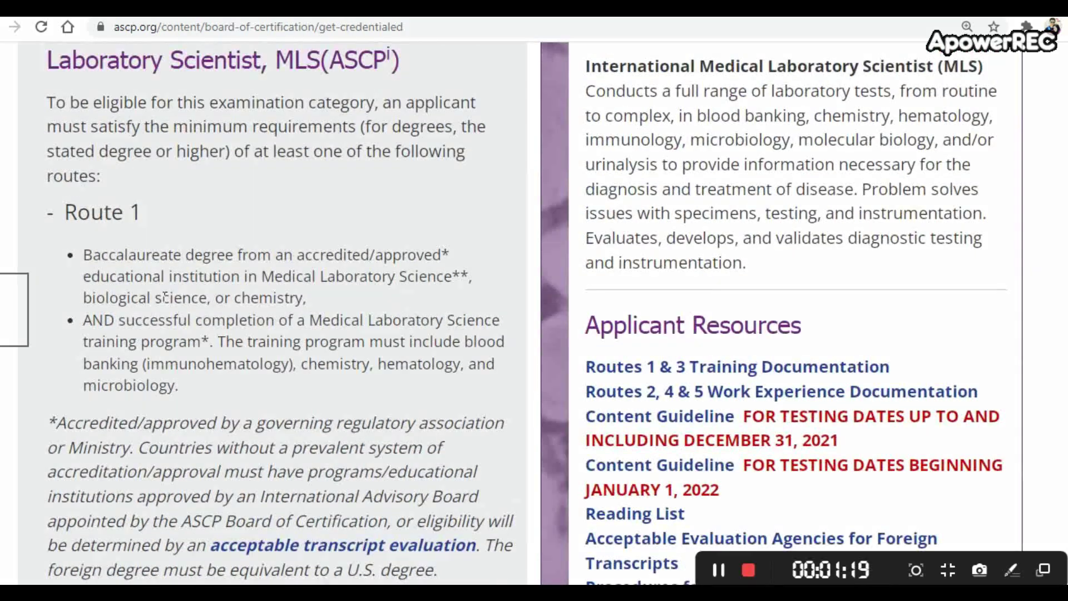
Start the online application for the international MLS exam and verify the e-mail address through the link in the ASCP message in Gmail.
{"action": "scroll", "coordinate": [717, 323], "scroll_direction": "down", "scroll_amount": 8}
{"action": "scroll", "coordinate": [718, 323], "scroll_direction": "down", "scroll_amount": 1}
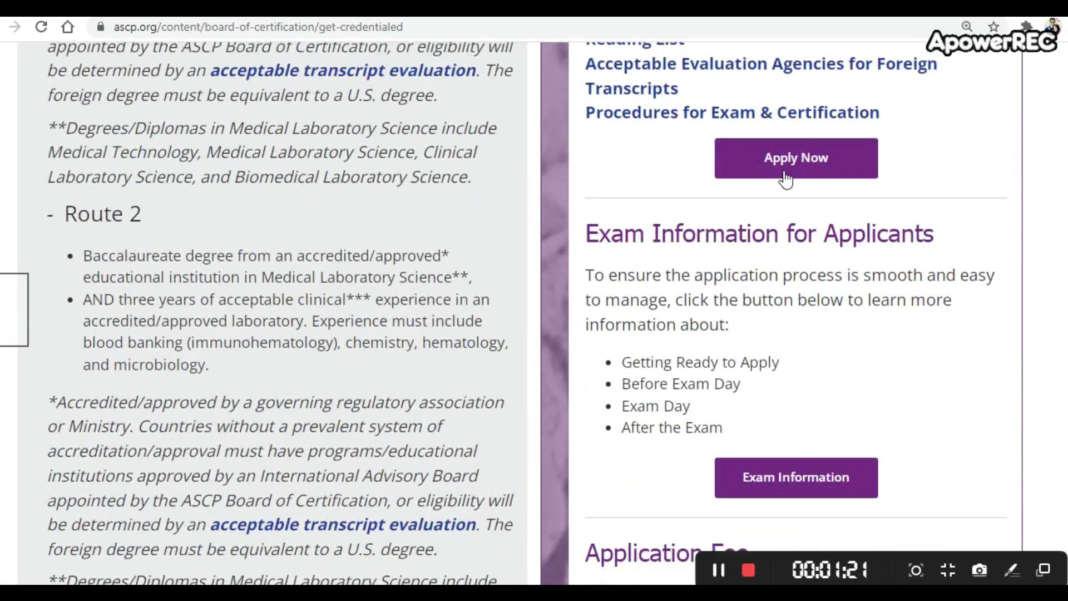
{"action": "left_click", "coordinate": [788, 159]}
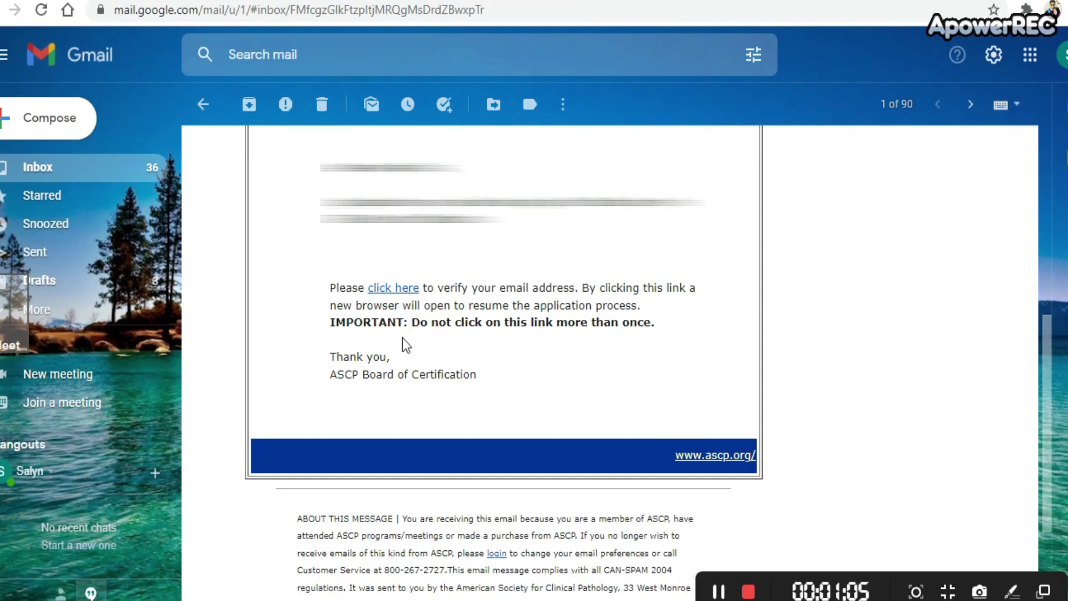
{"action": "left_click", "coordinate": [406, 288]}
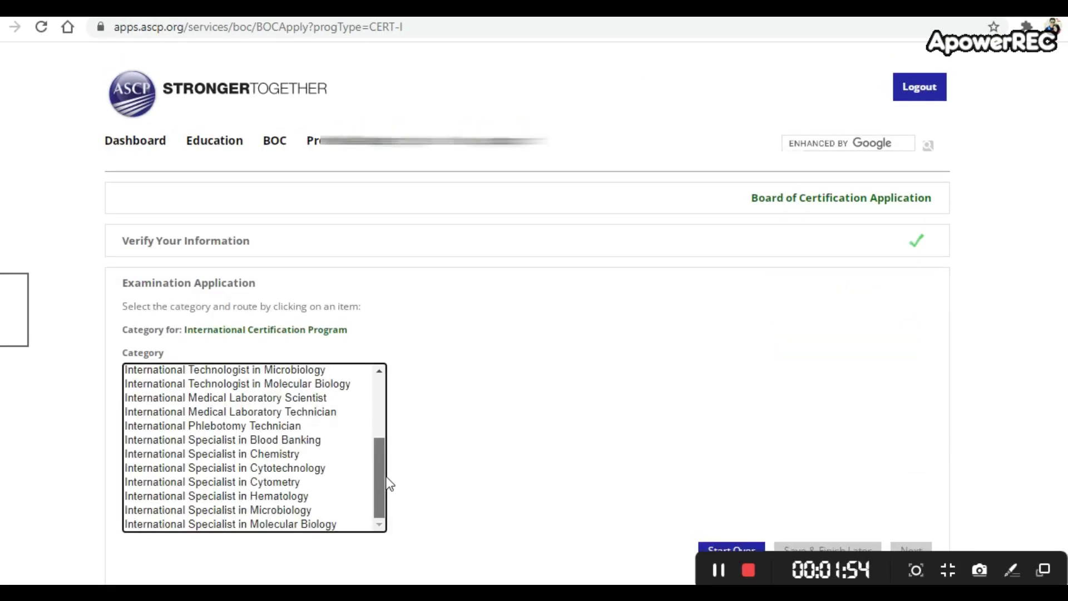
Choose International Medical Laboratory Scientist as the exam category, Route 1 as the route and Philippines as the country of education.
{"action": "left_click", "coordinate": [309, 397]}
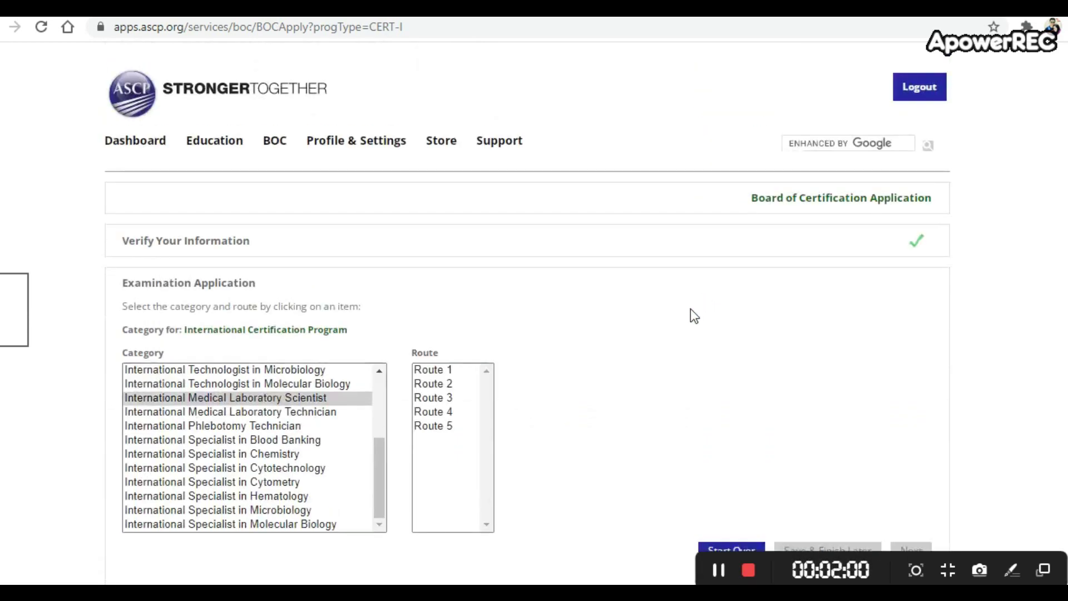
{"action": "left_click", "coordinate": [448, 369]}
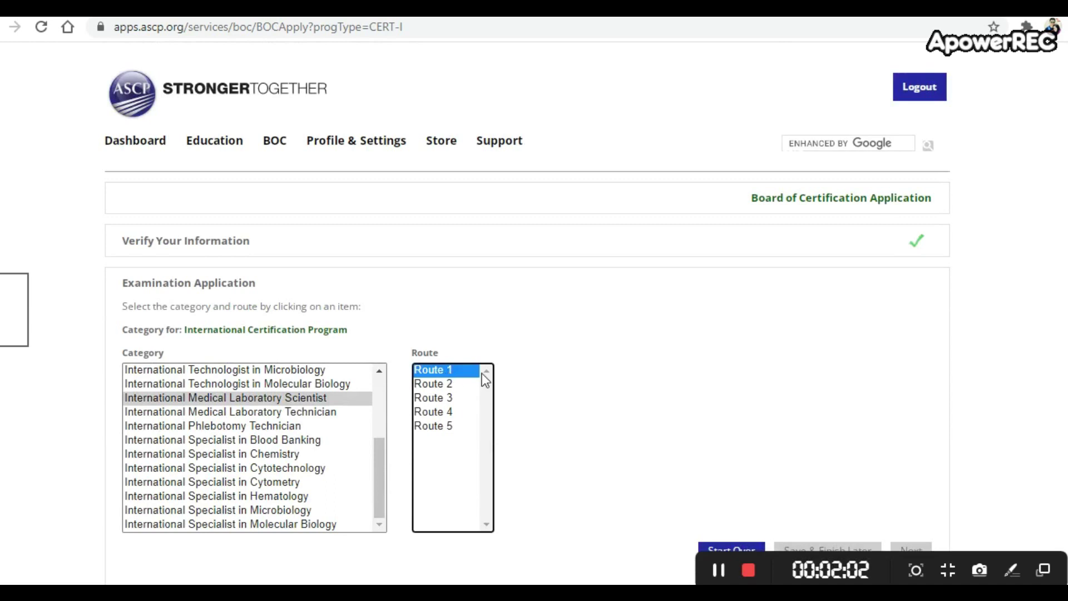
{"action": "scroll", "coordinate": [927, 294], "scroll_direction": "down", "scroll_amount": 2}
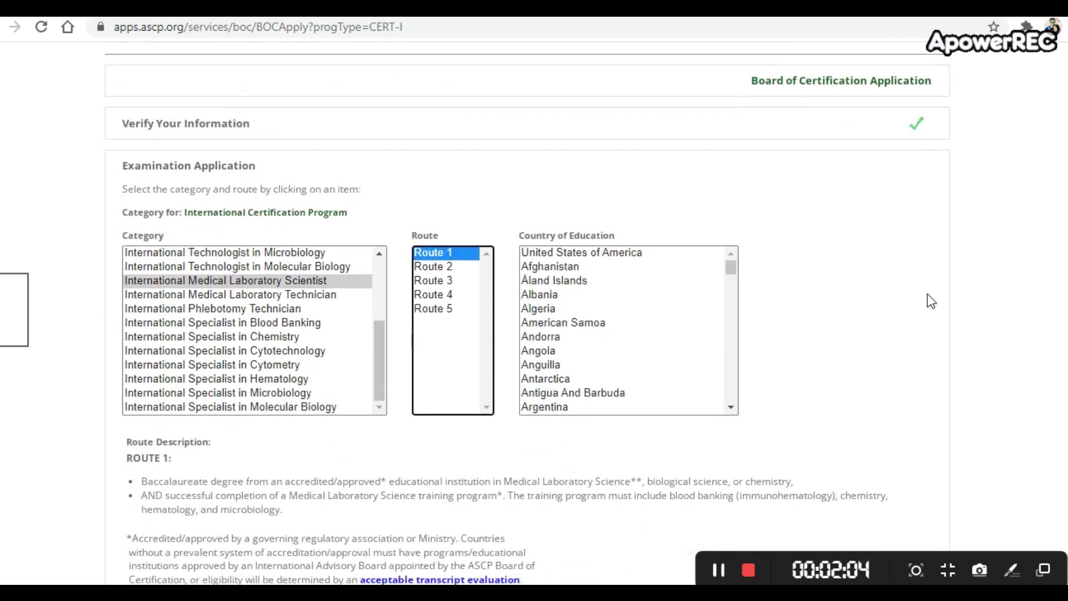
{"action": "left_click_drag", "start_coordinate": [730, 269], "coordinate": [744, 369]}
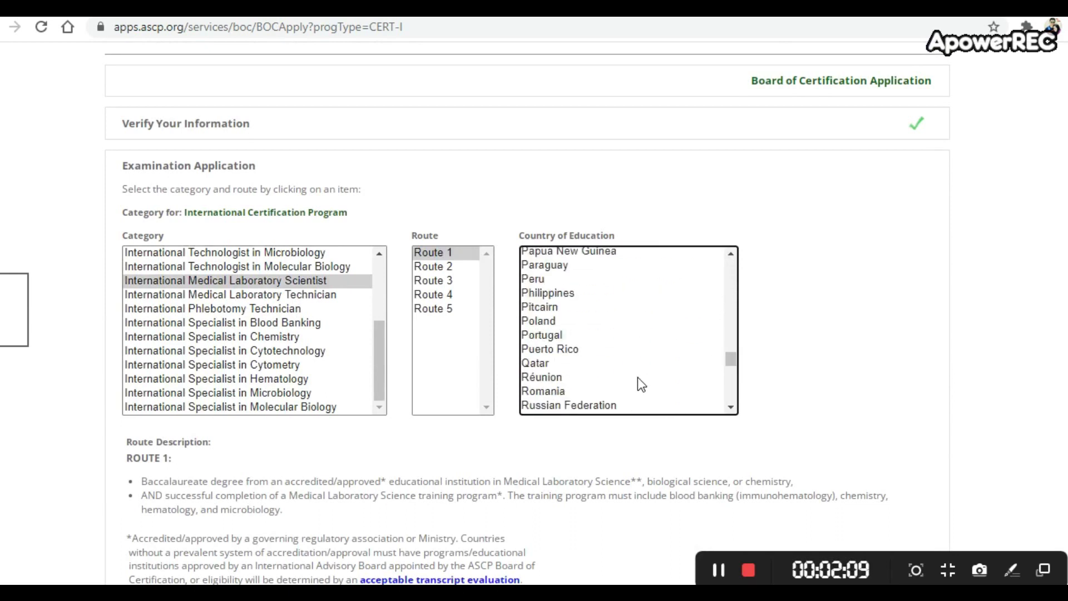
{"action": "left_click", "coordinate": [566, 298]}
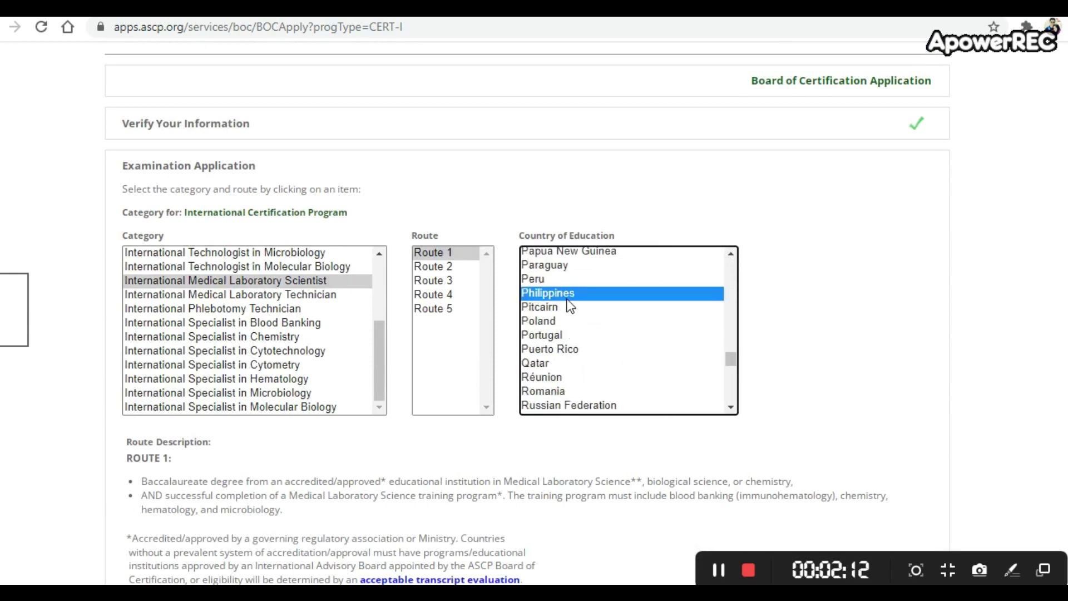
Continue the application to the Education History section and start a new institution record.
{"action": "scroll", "coordinate": [868, 397], "scroll_direction": "down", "scroll_amount": 8}
{"action": "scroll", "coordinate": [877, 384], "scroll_direction": "up", "scroll_amount": 8}
{"action": "scroll", "coordinate": [872, 379], "scroll_direction": "down", "scroll_amount": 8}
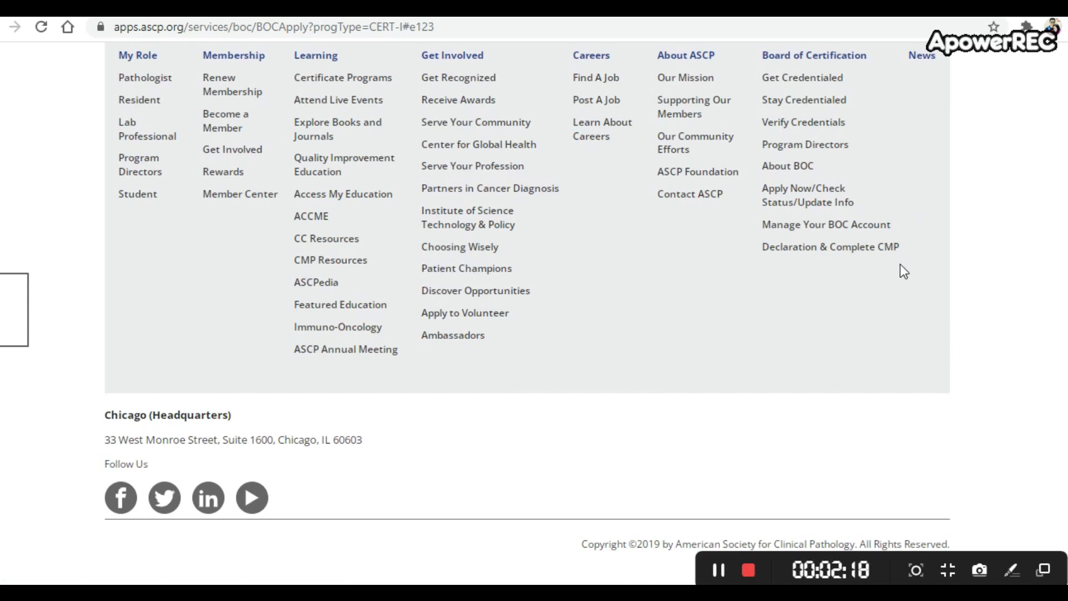
{"action": "scroll", "coordinate": [900, 264], "scroll_direction": "up", "scroll_amount": 10}
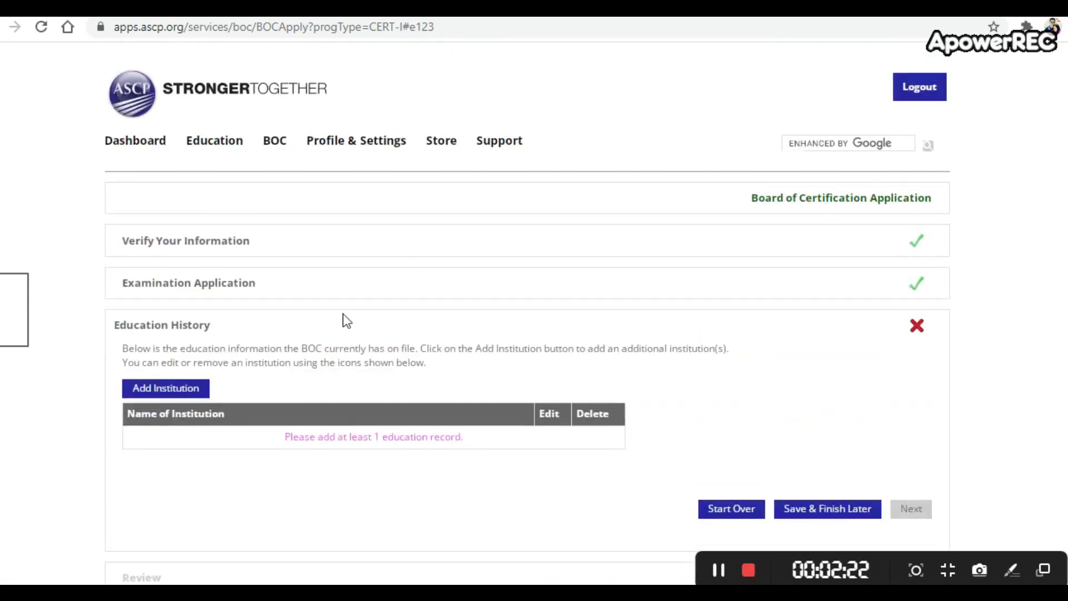
{"action": "left_click", "coordinate": [189, 387]}
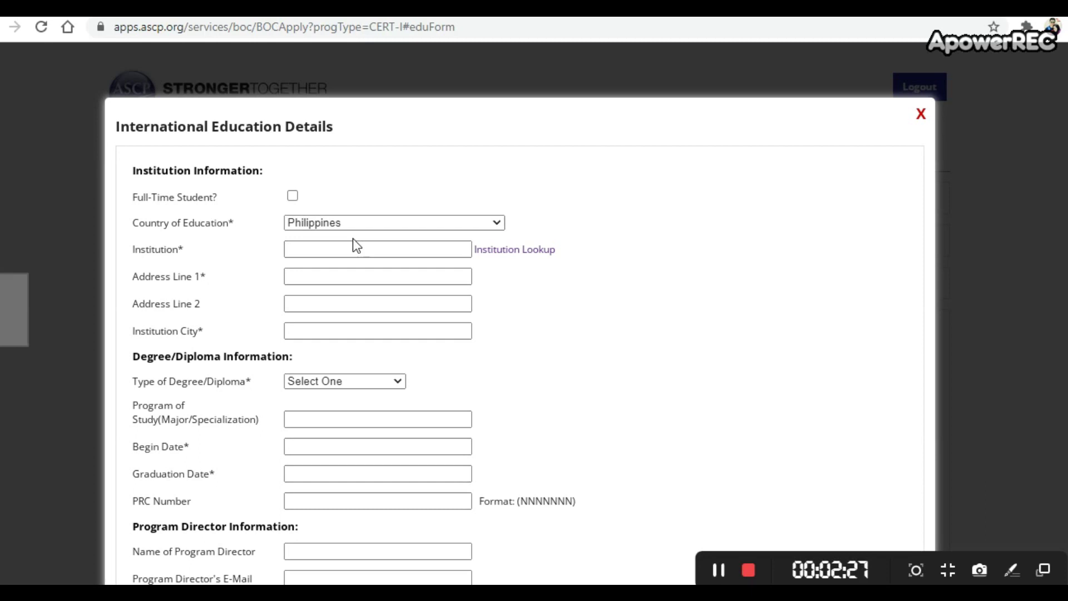
Enter Trinity University of Asia as the institution, Bachelor Of Science as the degree type and Medical Technology as the program of study.
{"action": "left_click", "coordinate": [355, 250]}
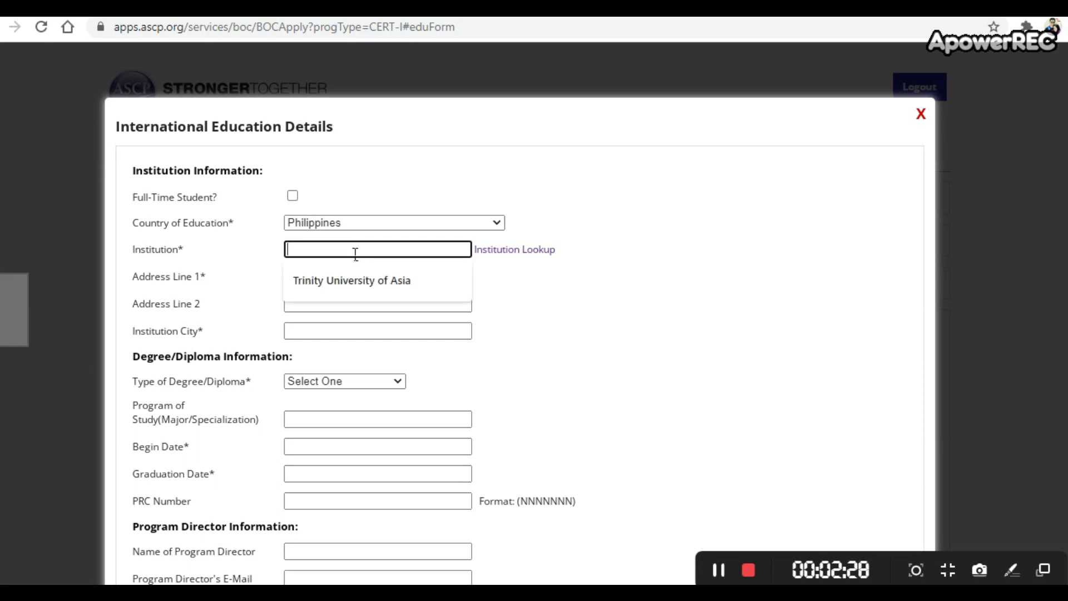
{"action": "left_click", "coordinate": [346, 280]}
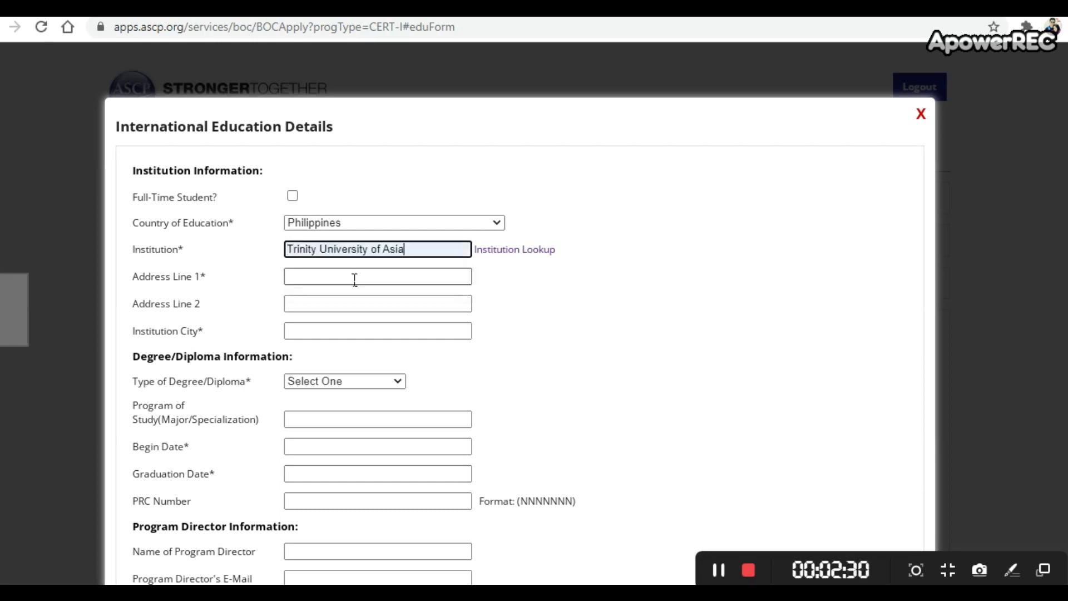
{"action": "left_click", "coordinate": [378, 384]}
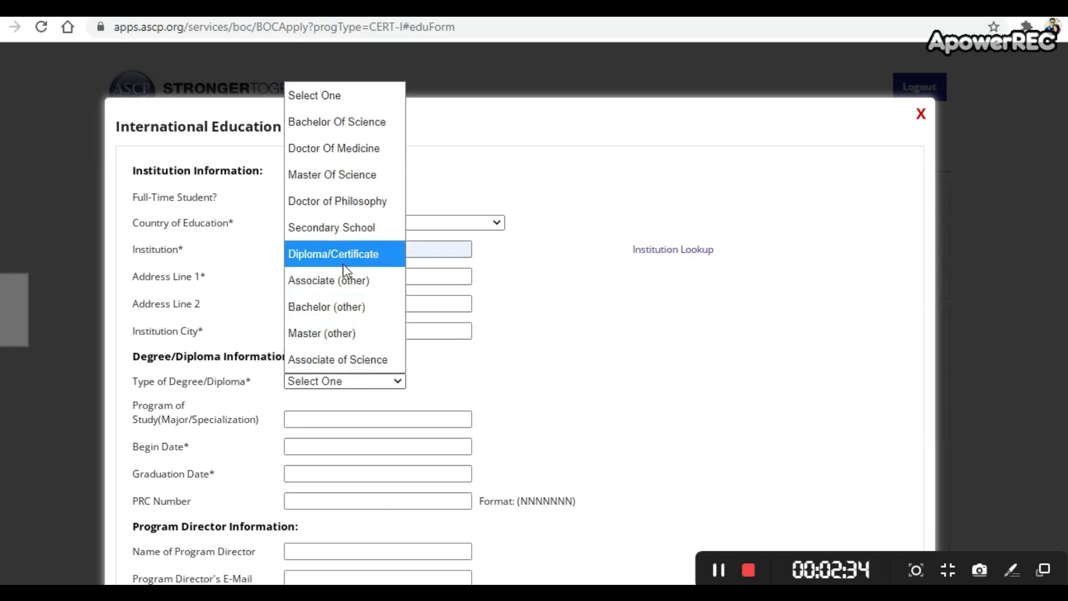
{"action": "left_click", "coordinate": [364, 123]}
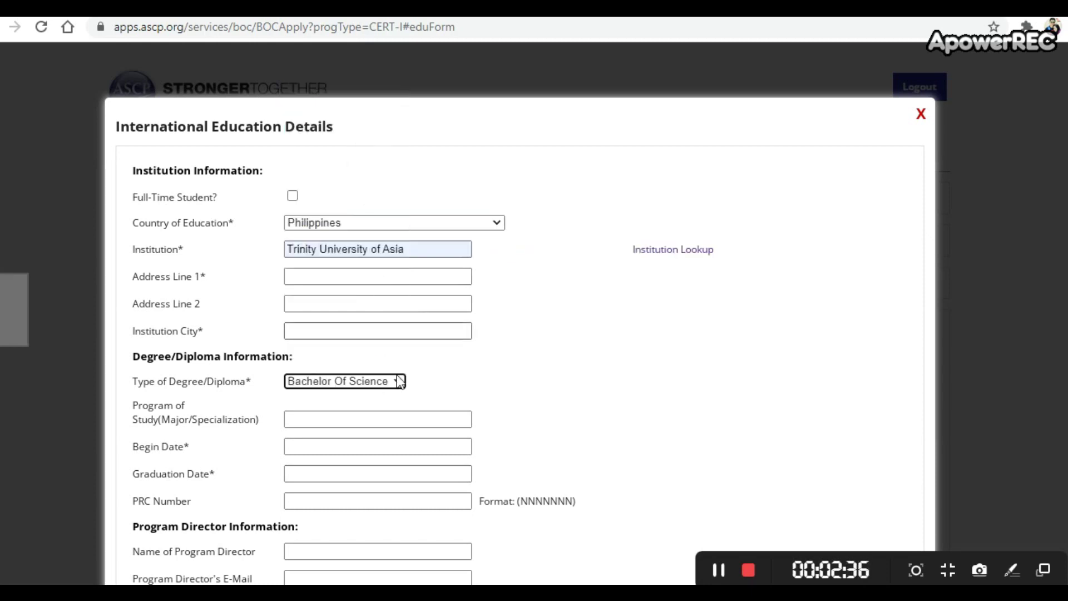
{"action": "left_click", "coordinate": [348, 426]}
{"action": "left_click", "coordinate": [335, 447]}
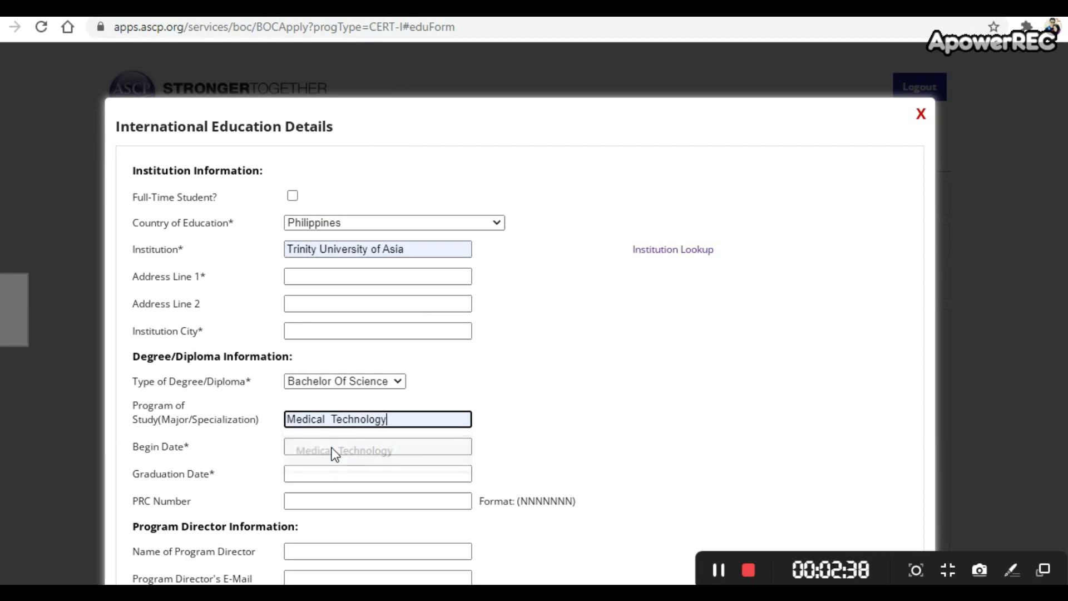
{"action": "left_click", "coordinate": [337, 448]}
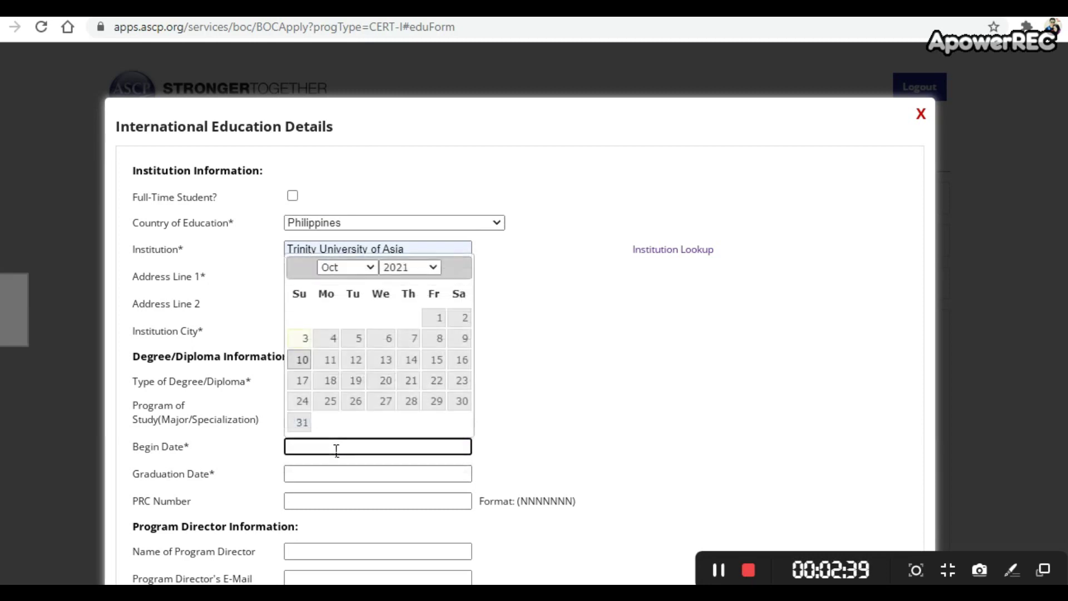
{"action": "left_click", "coordinate": [433, 267]}
{"action": "scroll", "coordinate": [422, 433], "scroll_direction": "up", "scroll_amount": 15}
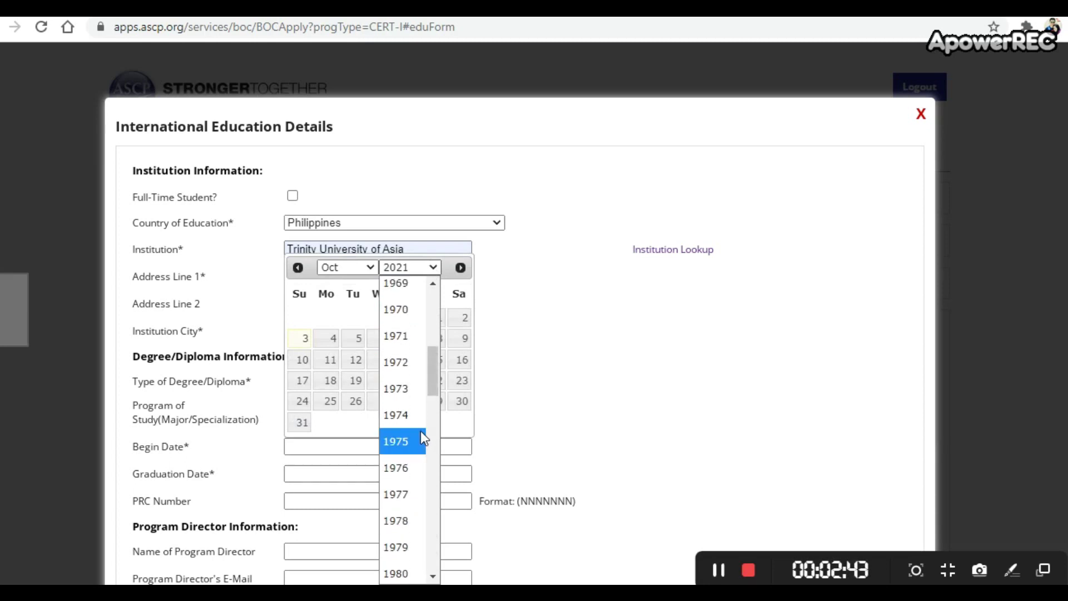
{"action": "scroll", "coordinate": [420, 433], "scroll_direction": "up", "scroll_amount": 5}
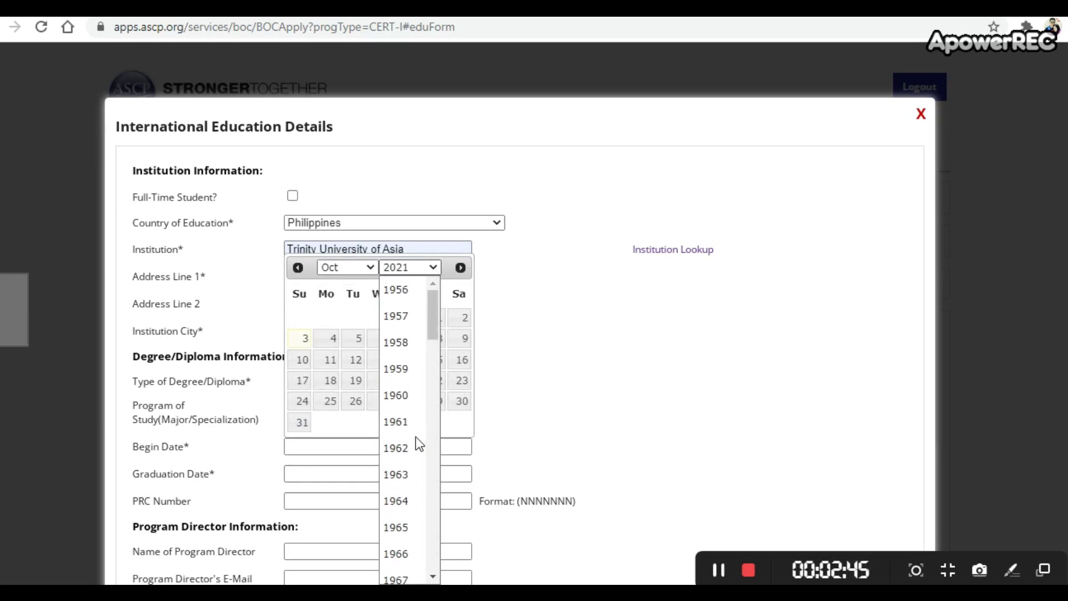
{"action": "scroll", "coordinate": [395, 495], "scroll_direction": "down", "scroll_amount": 8}
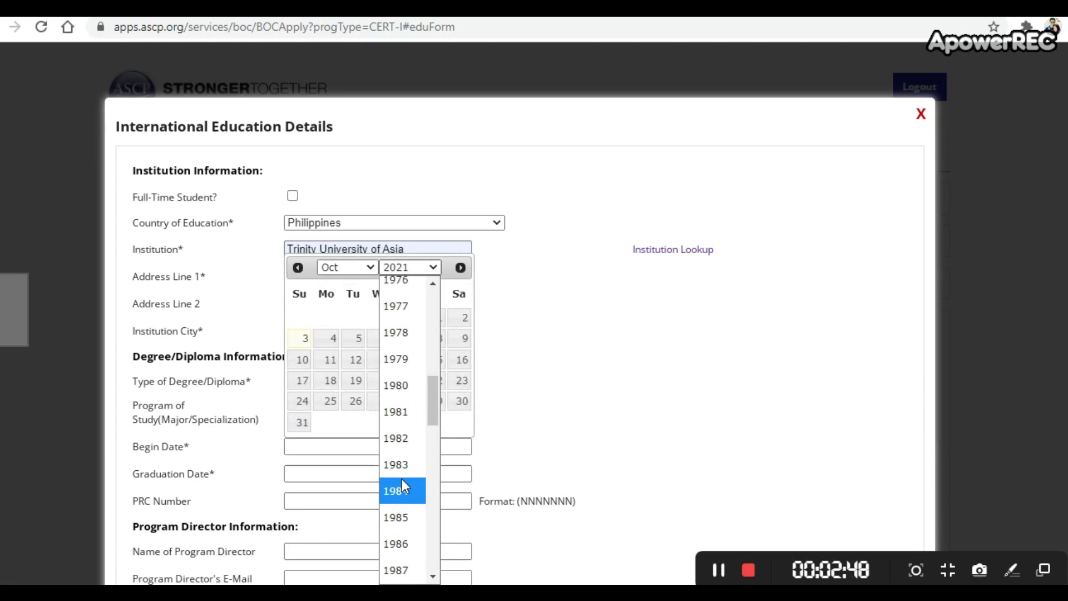
{"action": "scroll", "coordinate": [402, 478], "scroll_direction": "down", "scroll_amount": 8}
{"action": "scroll", "coordinate": [400, 476], "scroll_direction": "up", "scroll_amount": 1}
{"action": "scroll", "coordinate": [402, 479], "scroll_direction": "up", "scroll_amount": 8}
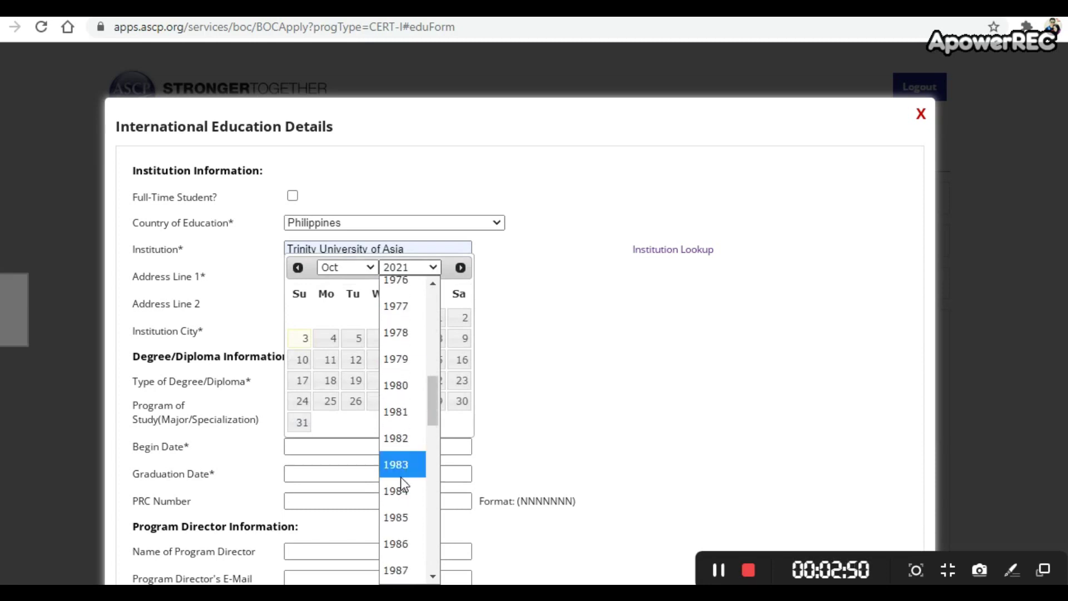
{"action": "scroll", "coordinate": [404, 526], "scroll_direction": "down", "scroll_amount": 7}
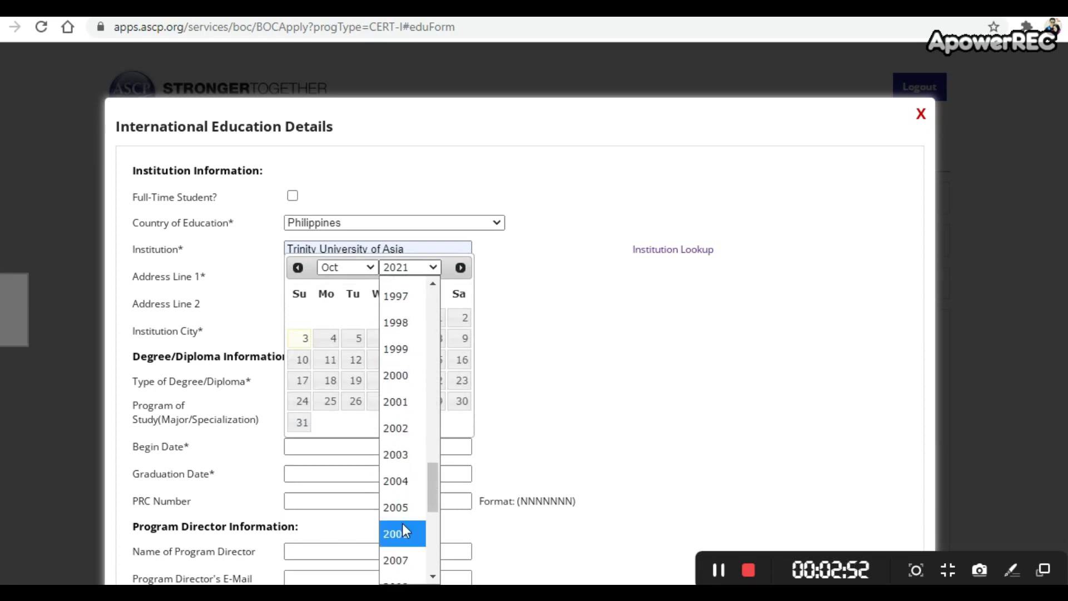
{"action": "left_click", "coordinate": [415, 350]}
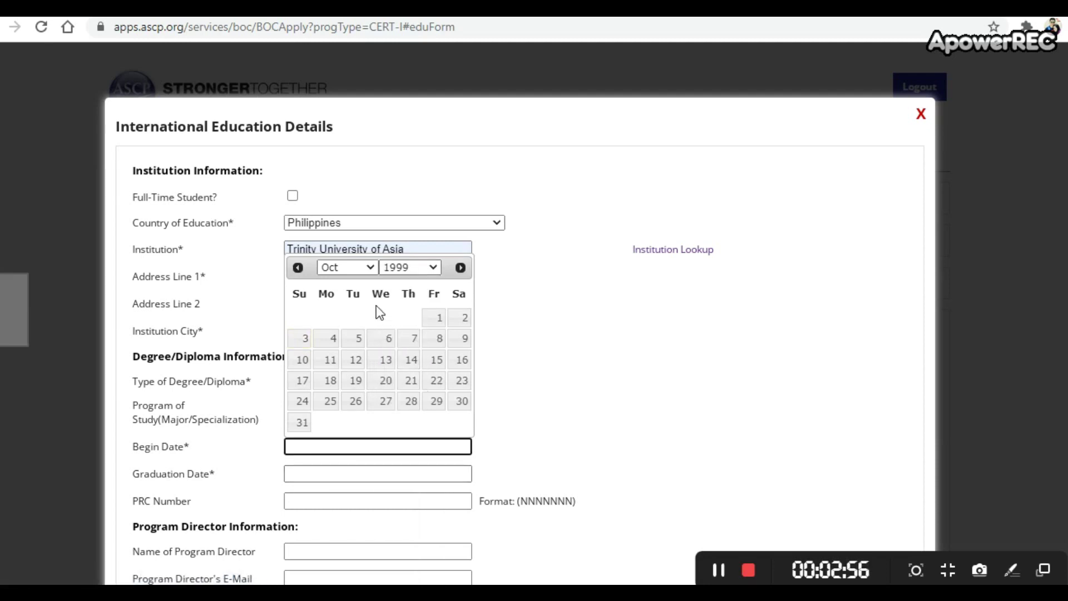
{"action": "left_click", "coordinate": [371, 272]}
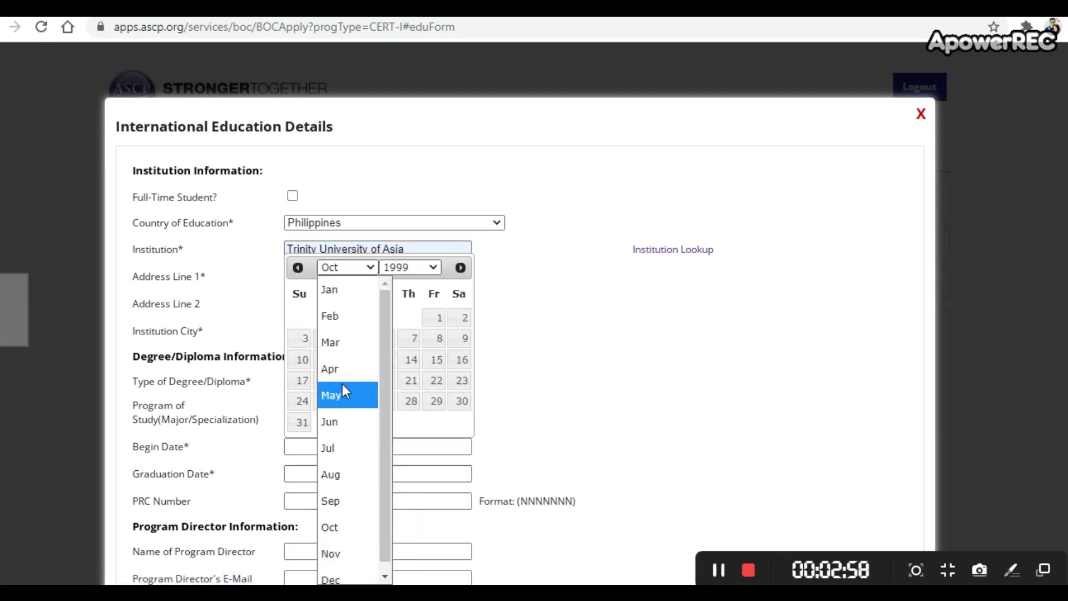
{"action": "left_click", "coordinate": [340, 414]}
{"action": "left_click", "coordinate": [515, 390]}
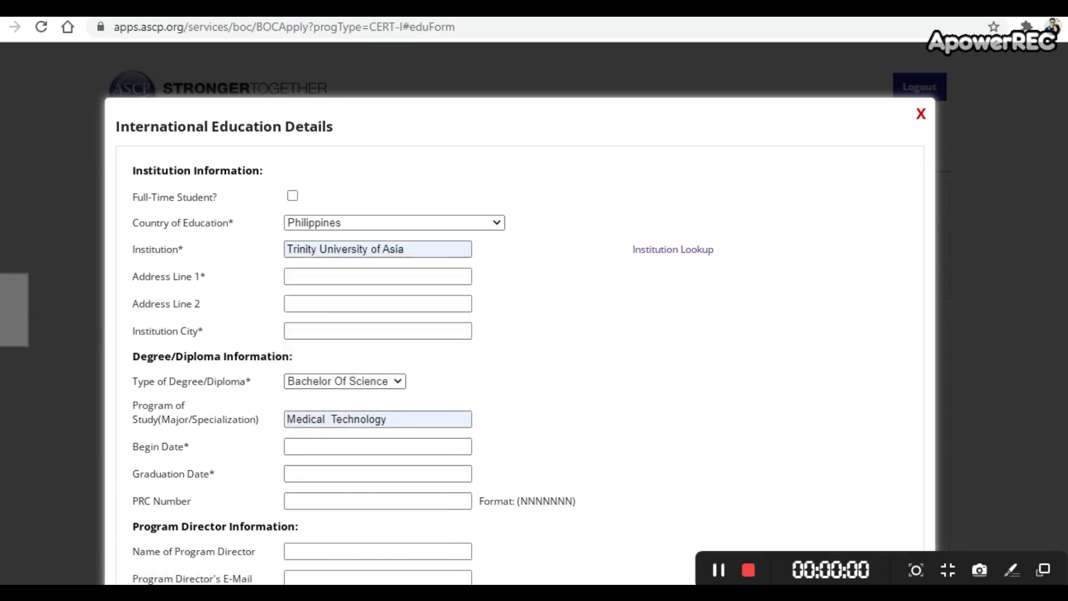
Set the Begin Date of the degree program to 06/01/1999.
{"action": "scroll", "coordinate": [454, 344], "scroll_direction": "down", "scroll_amount": 3}
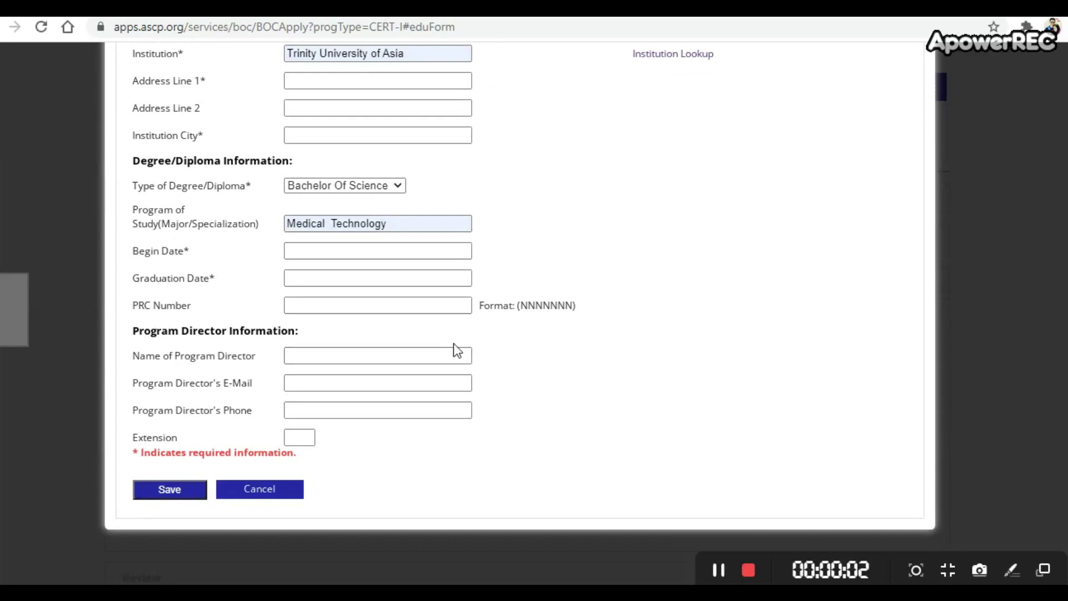
{"action": "left_click", "coordinate": [376, 253]}
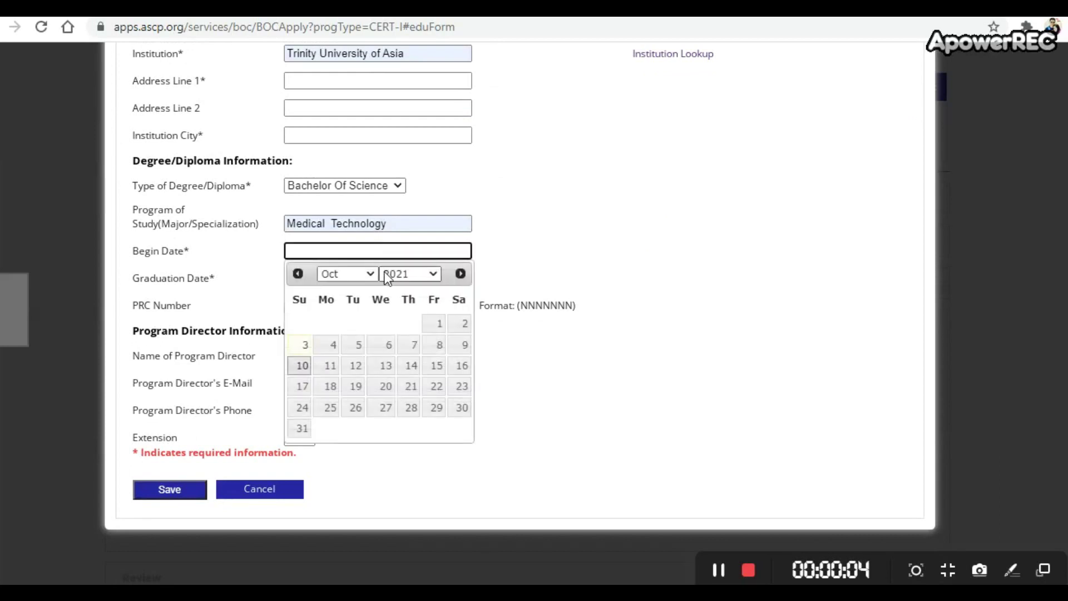
{"action": "left_click", "coordinate": [369, 274]}
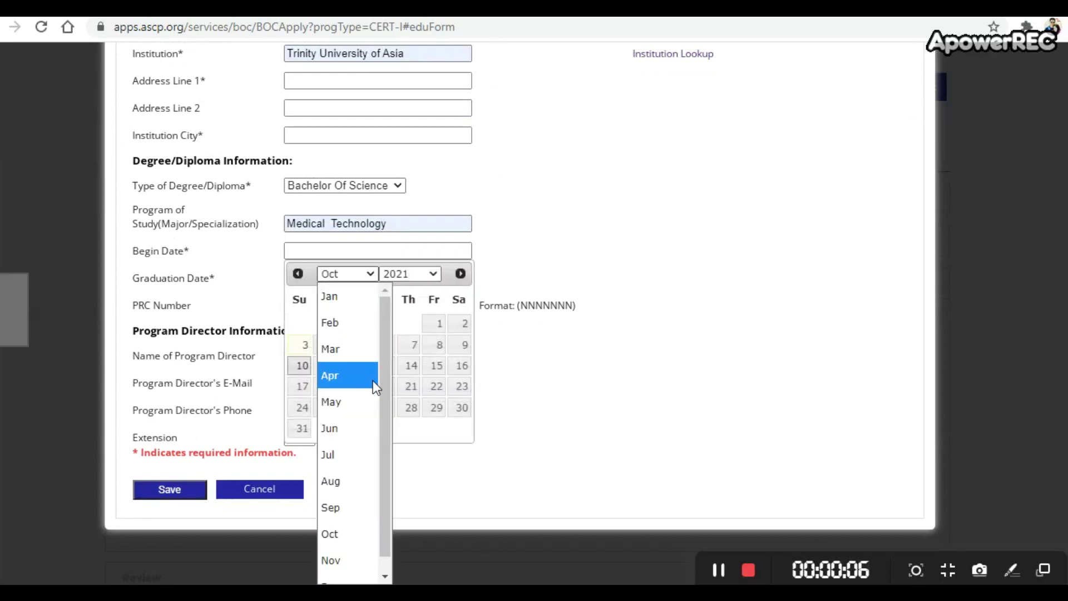
{"action": "left_click", "coordinate": [367, 423]}
{"action": "left_click", "coordinate": [432, 274]}
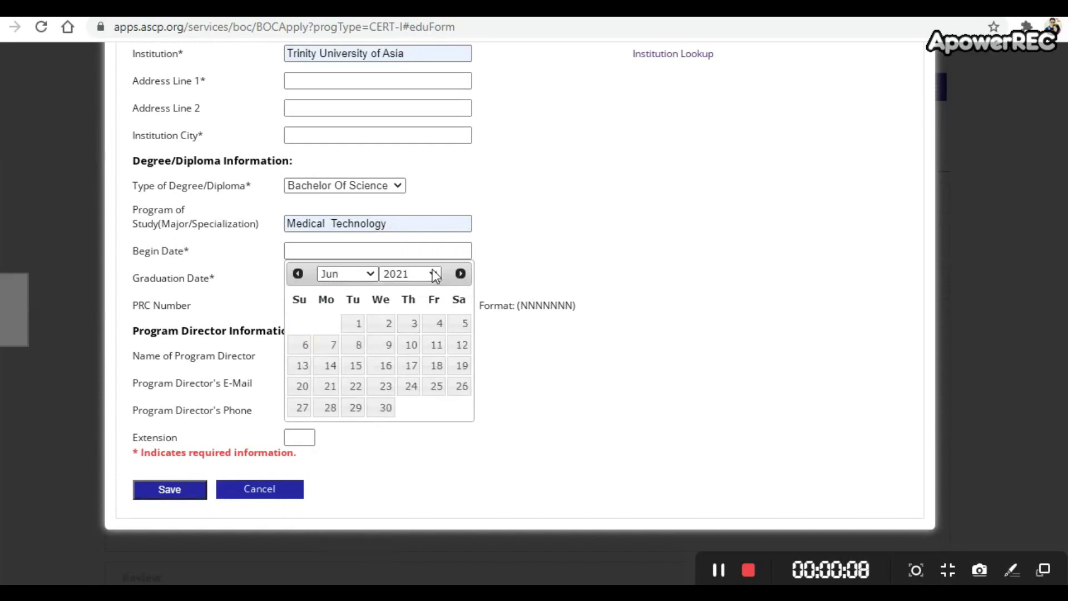
{"action": "left_click_drag", "start_coordinate": [432, 529], "coordinate": [441, 470]}
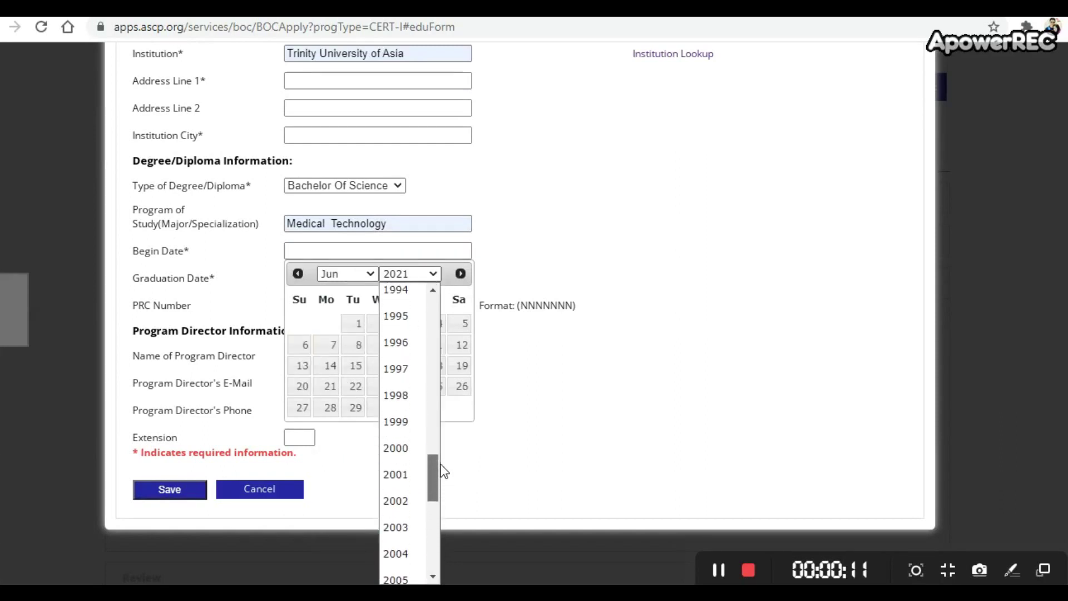
{"action": "left_click", "coordinate": [404, 423]}
{"action": "left_click", "coordinate": [361, 324]}
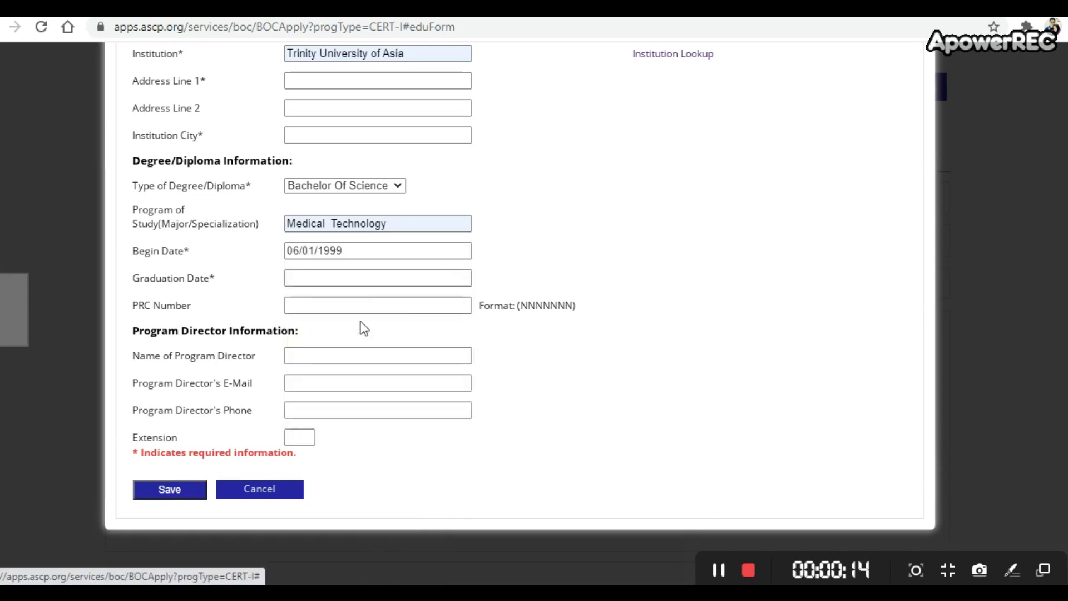
Set the Graduation Date of the degree program to a day in March 2003.
{"action": "left_click", "coordinate": [328, 281]}
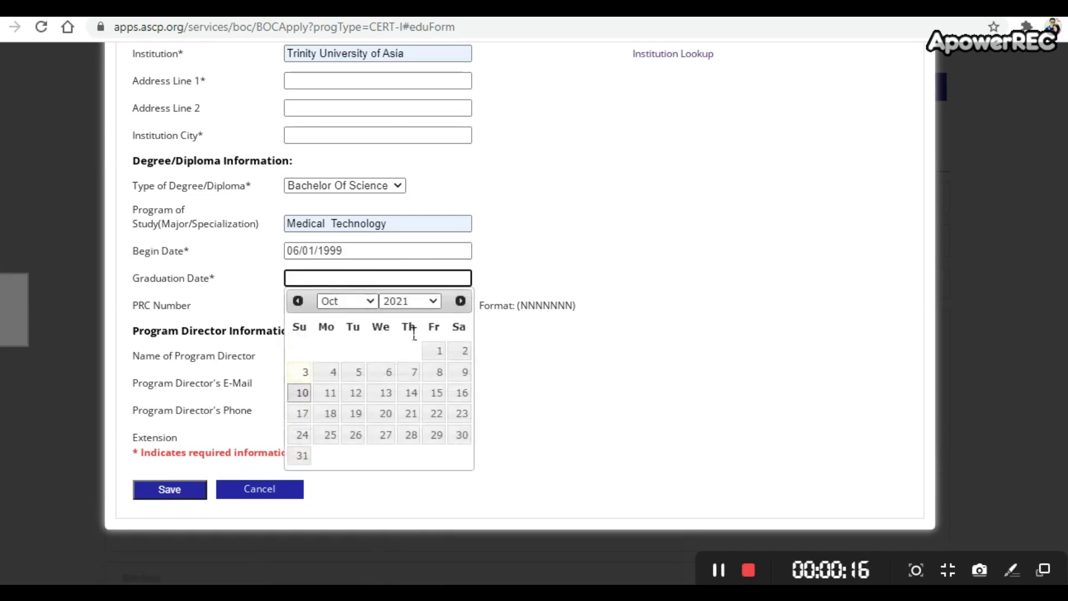
{"action": "left_click", "coordinate": [375, 299]}
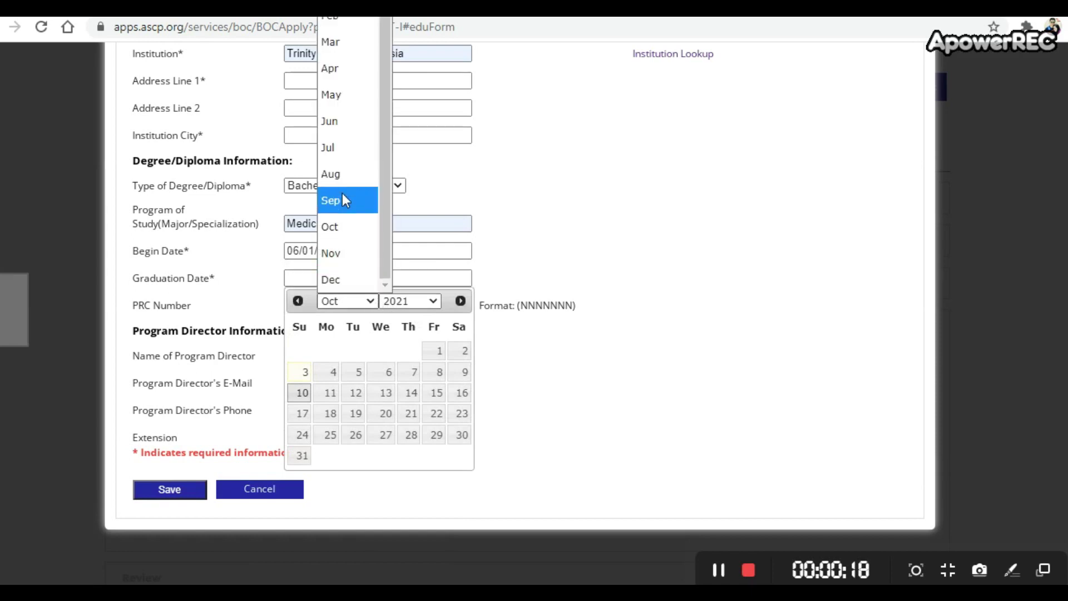
{"action": "left_click", "coordinate": [355, 50]}
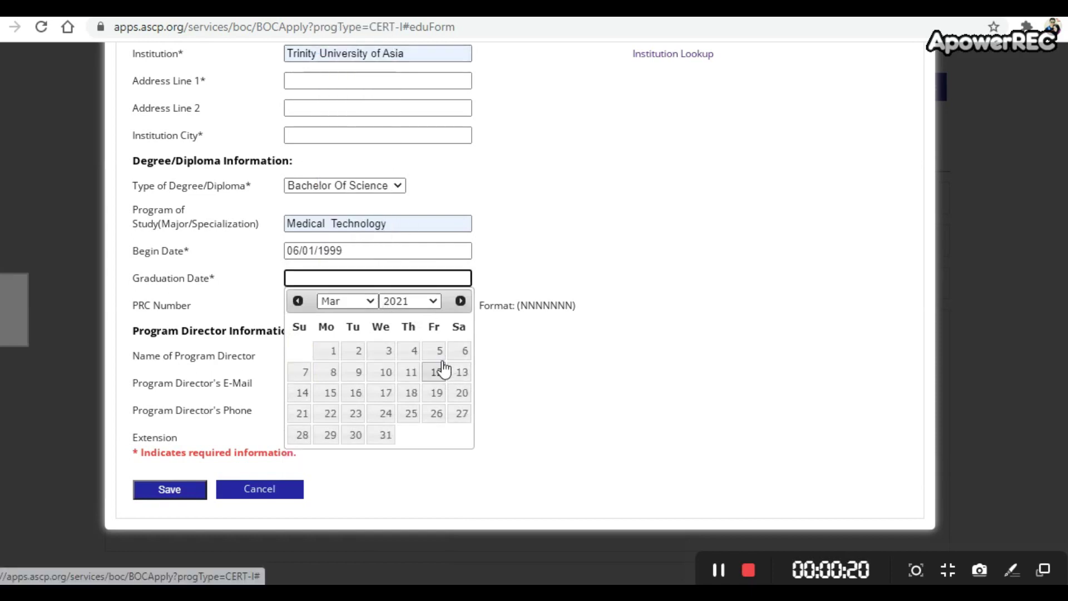
{"action": "left_click", "coordinate": [433, 301]}
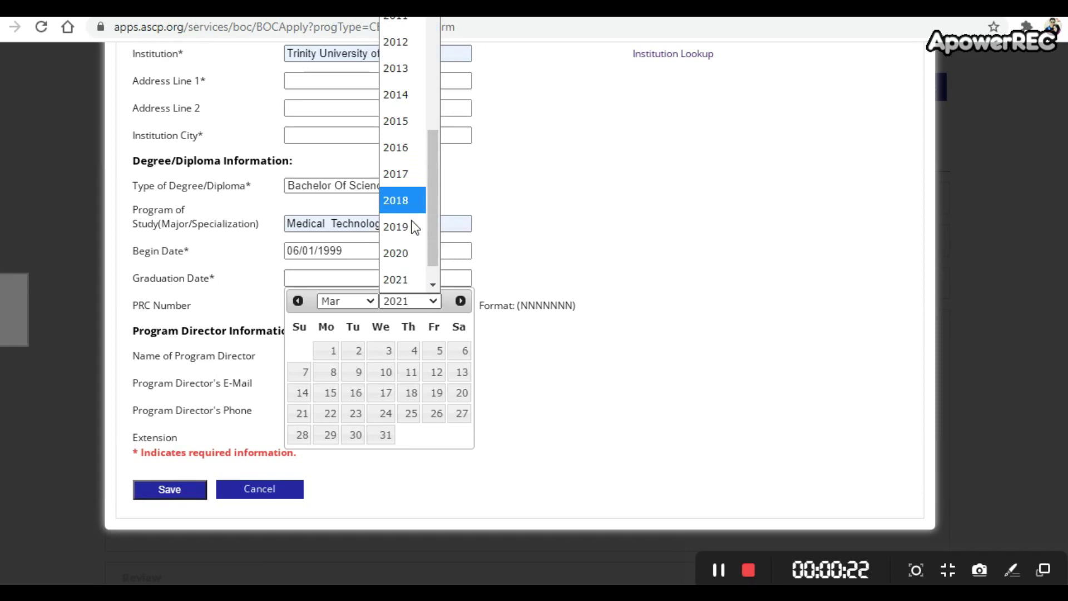
{"action": "scroll", "coordinate": [421, 264], "scroll_direction": "up", "scroll_amount": 5}
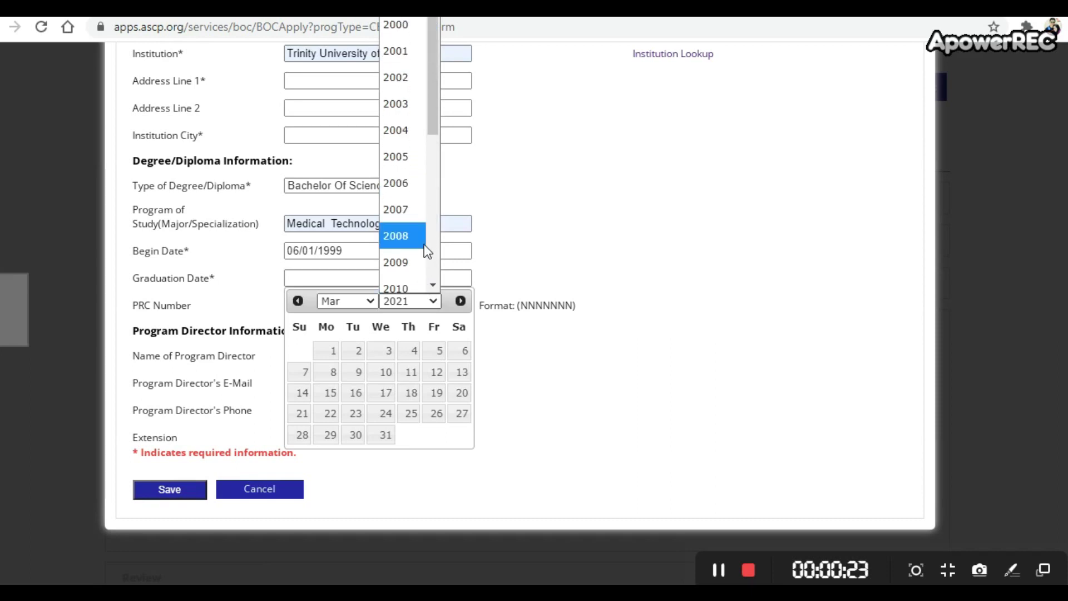
{"action": "left_click", "coordinate": [407, 103]}
{"action": "left_click", "coordinate": [412, 413]}
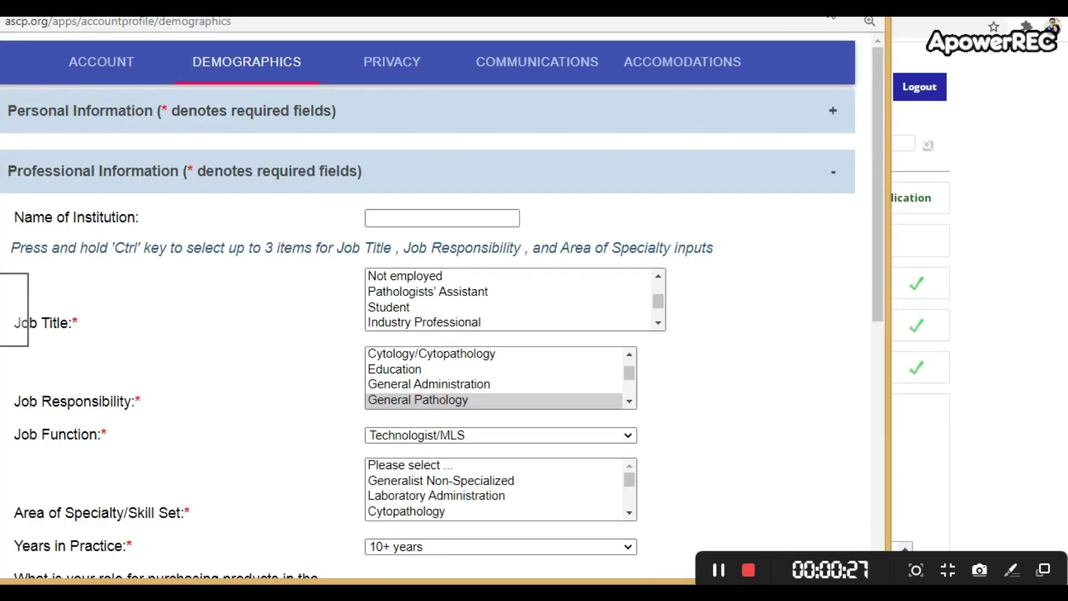
Close the account profile demographics page and advance the application from the agreed Legal Statement to payment.
{"action": "key", "text": "ctrl+w"}
{"action": "scroll", "coordinate": [835, 267], "scroll_direction": "down", "scroll_amount": 15}
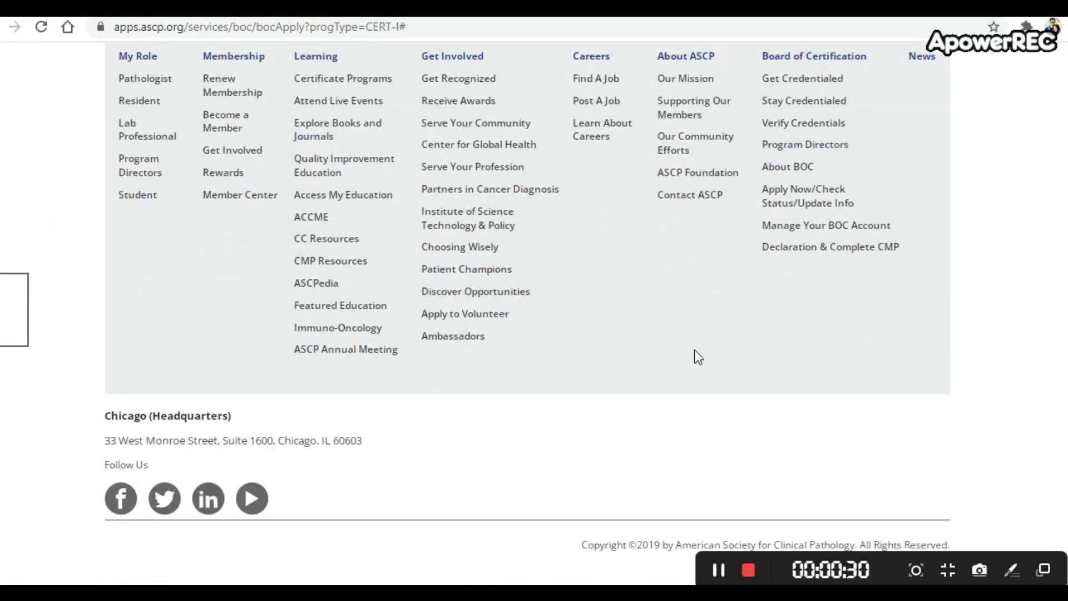
{"action": "scroll", "coordinate": [696, 358], "scroll_direction": "up", "scroll_amount": 8}
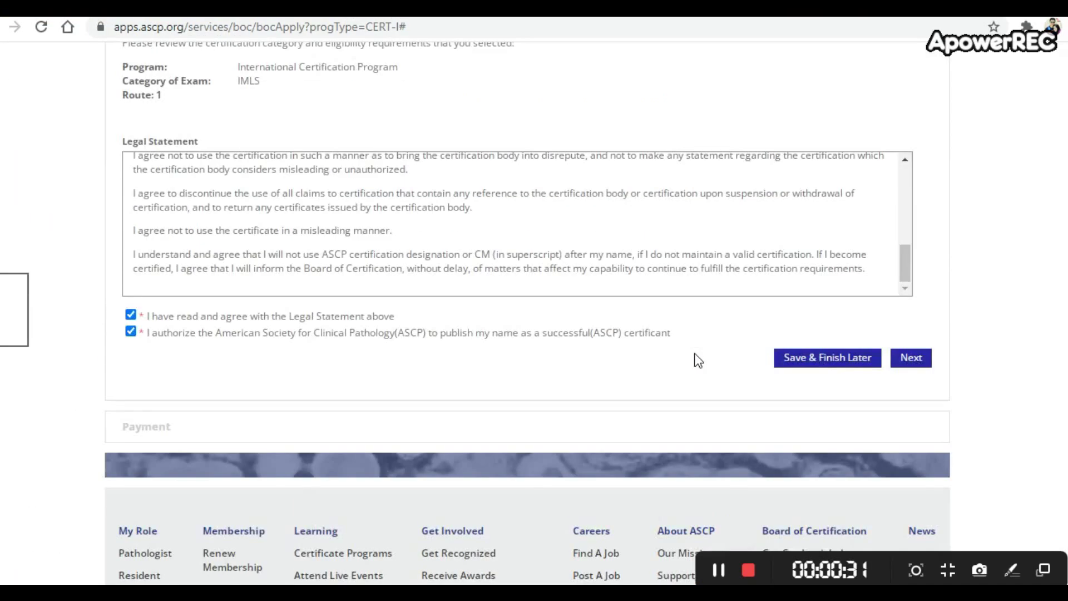
{"action": "left_click", "coordinate": [911, 357]}
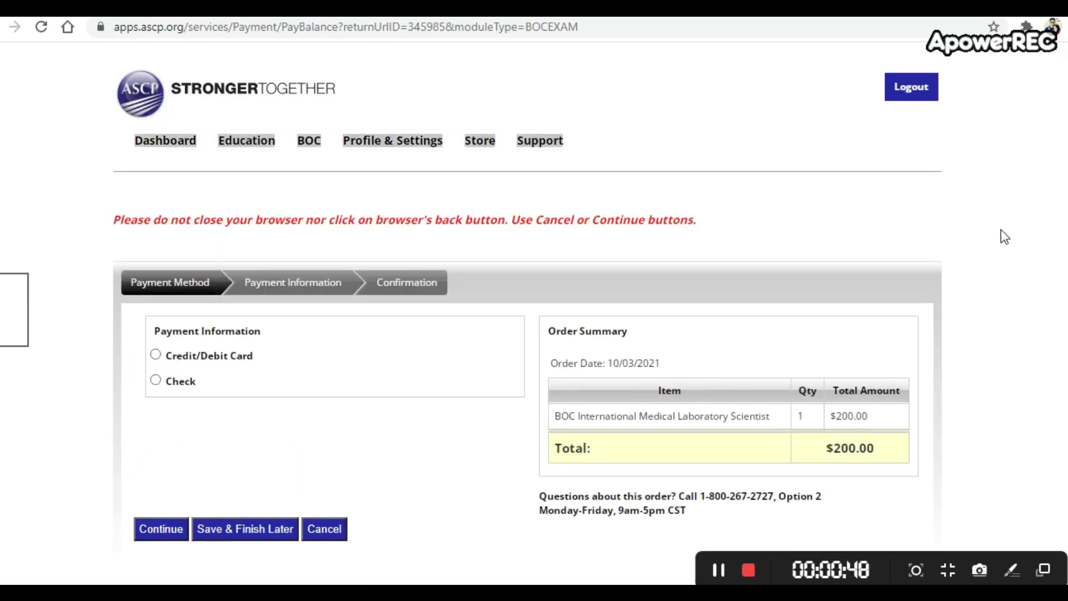
Review the payment methods and order summary for the International Medical Laboratory Scientist exam, and cancel the payment.
{"action": "scroll", "coordinate": [527, 289], "scroll_direction": "down", "scroll_amount": 2}
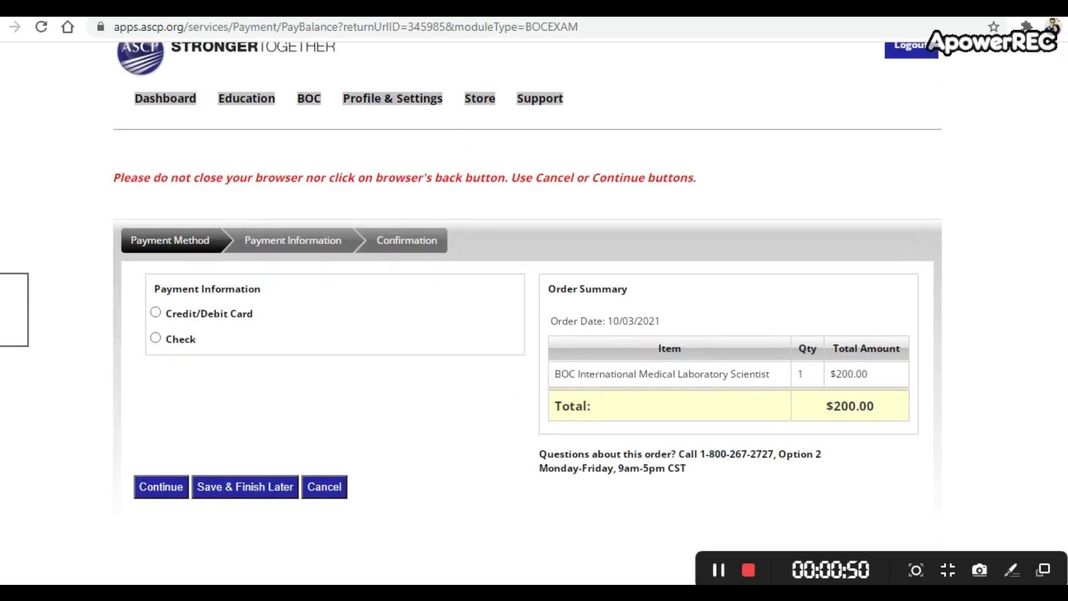
{"action": "scroll", "coordinate": [527, 314], "scroll_direction": "up", "scroll_amount": 1}
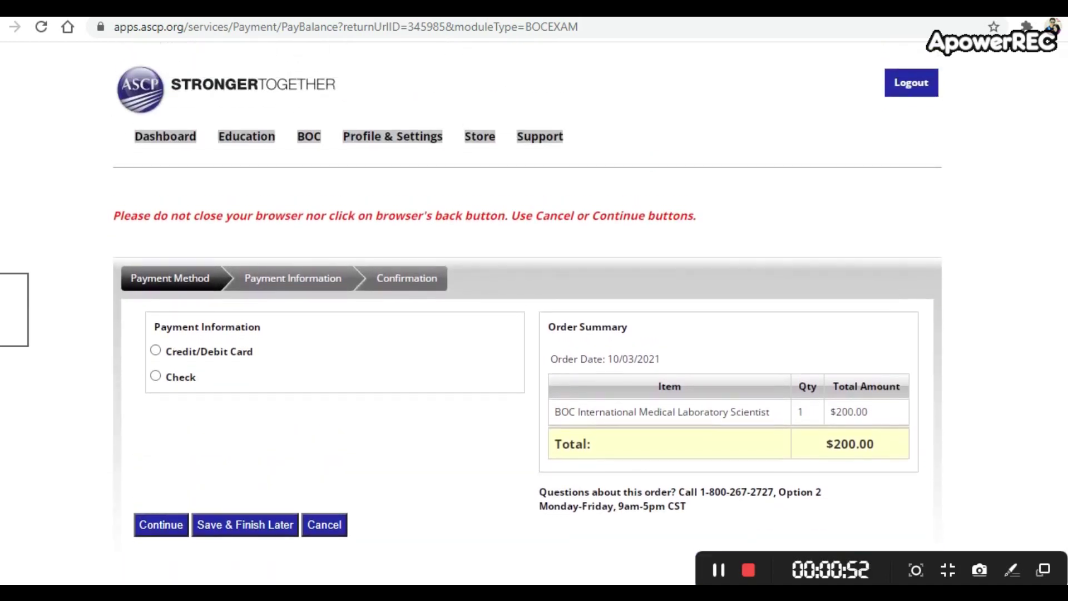
{"action": "scroll", "coordinate": [527, 315], "scroll_direction": "down", "scroll_amount": 2}
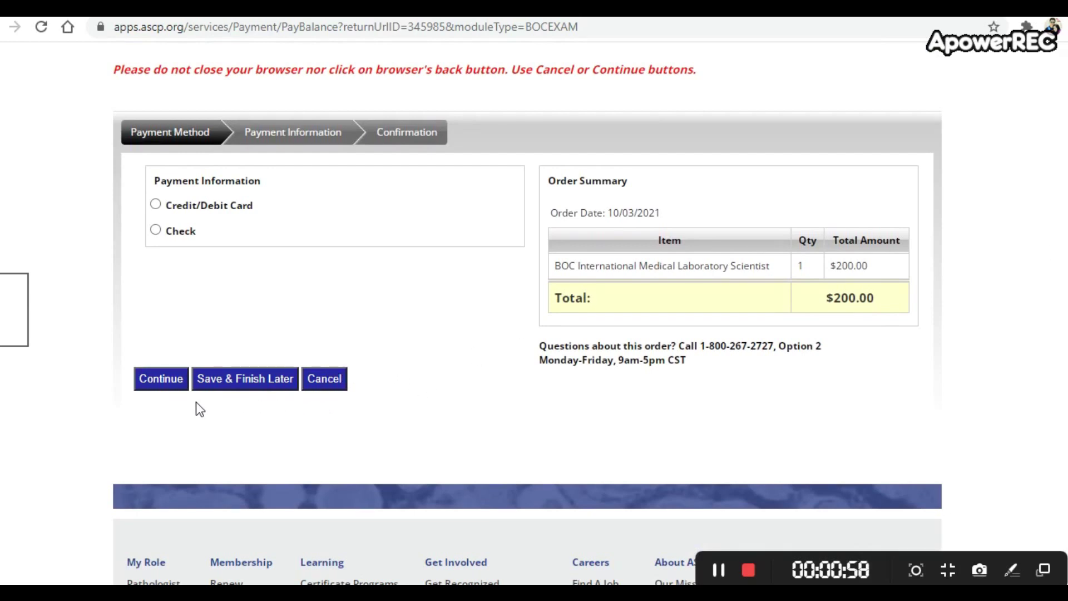
{"action": "scroll", "coordinate": [337, 387], "scroll_direction": "up", "scroll_amount": 2}
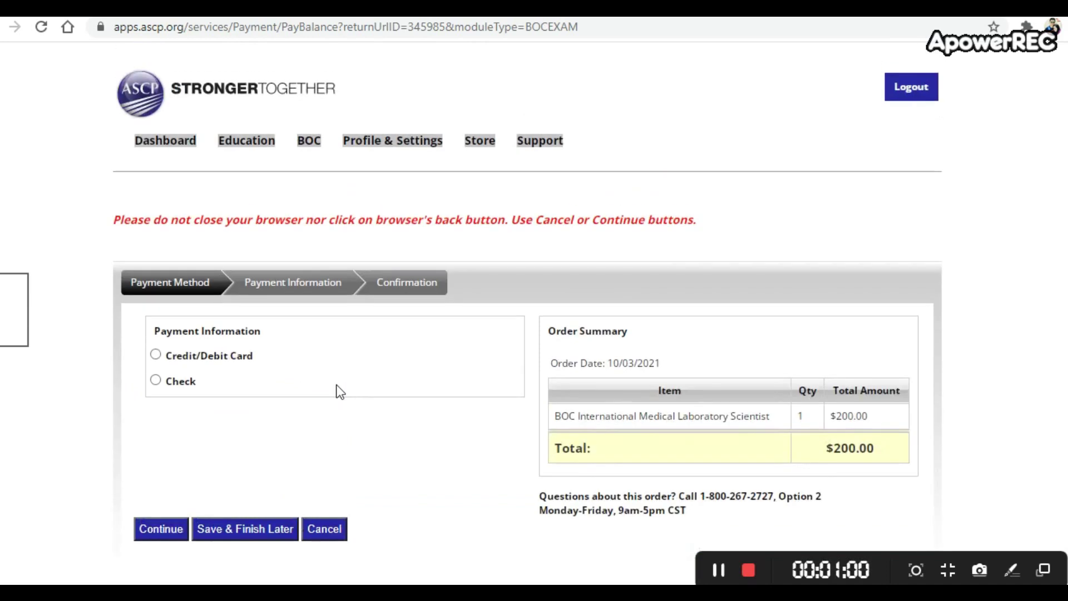
{"action": "scroll", "coordinate": [338, 389], "scroll_direction": "down", "scroll_amount": 8}
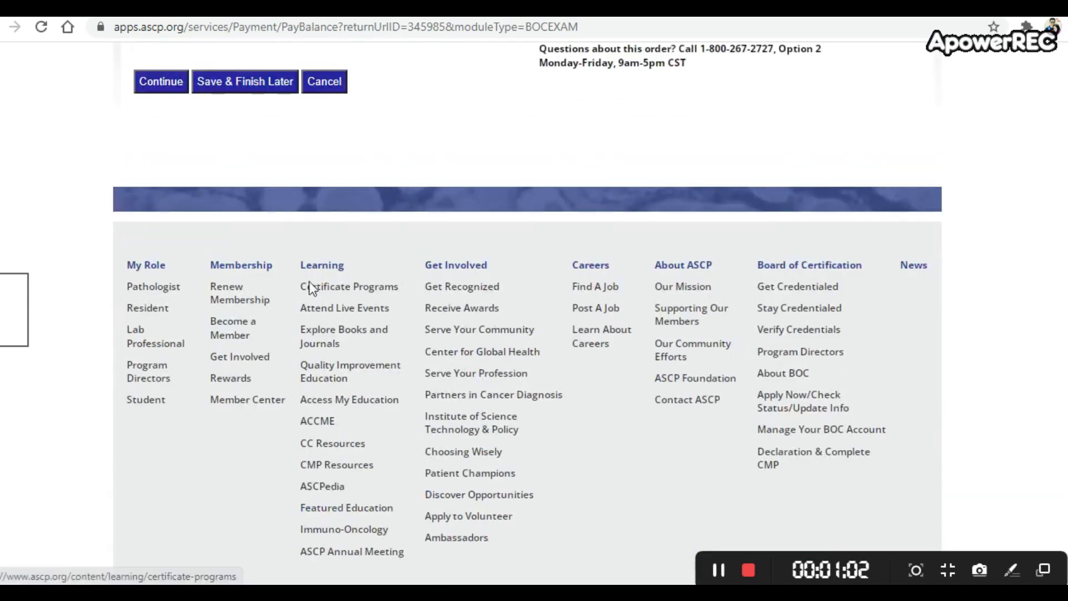
{"action": "scroll", "coordinate": [335, 393], "scroll_direction": "up", "scroll_amount": 8}
{"action": "left_click", "coordinate": [330, 530]}
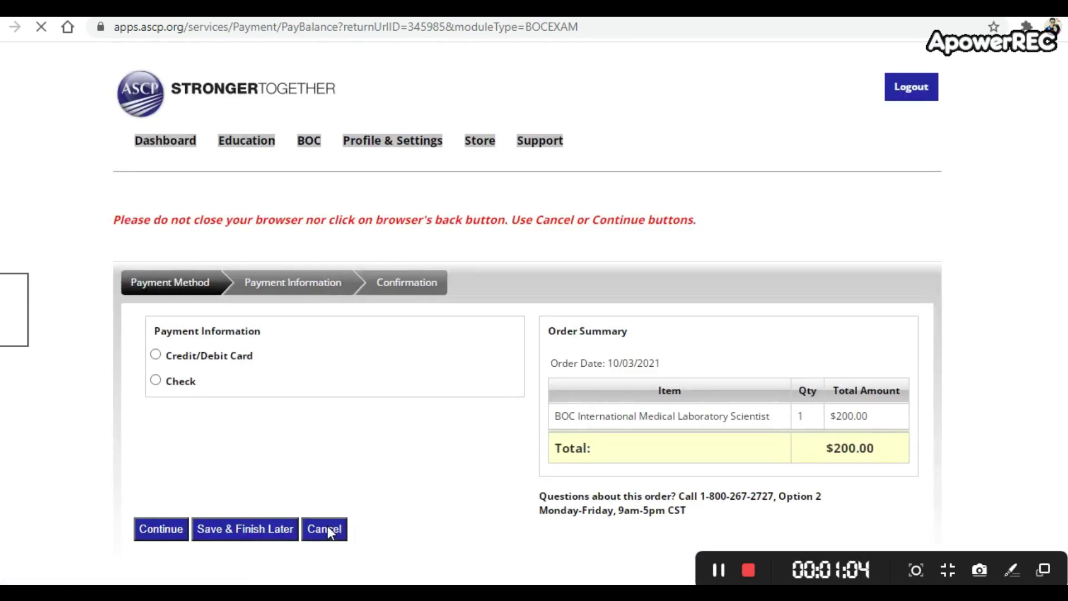